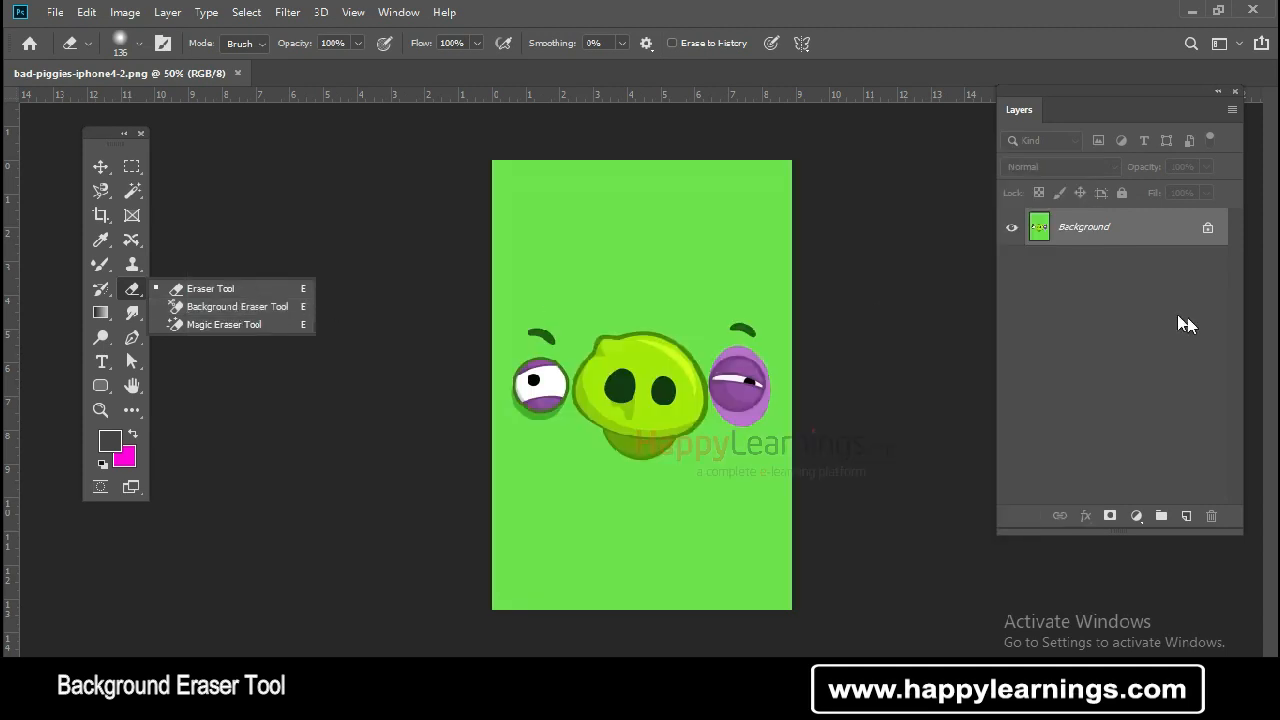
- Activate the Background Eraser Tool for the pig image
left_click(1150, 312)
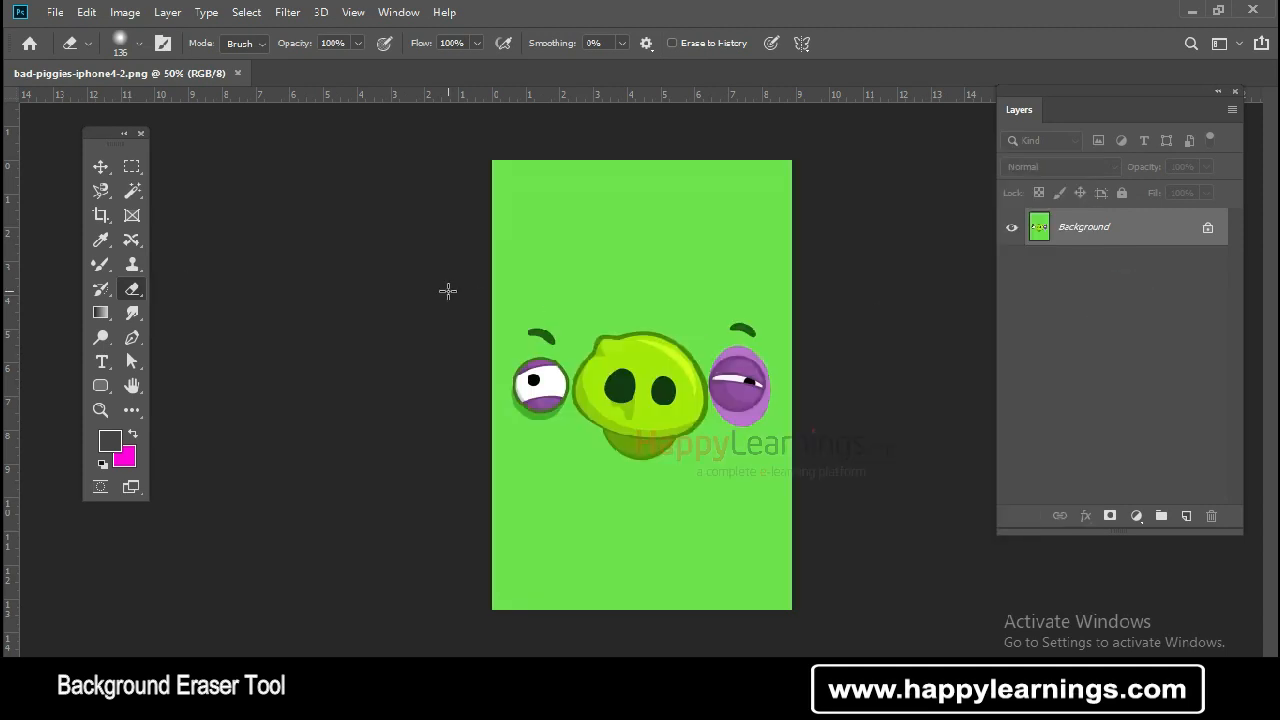
left_click(1123, 226)
right_click(131, 289)
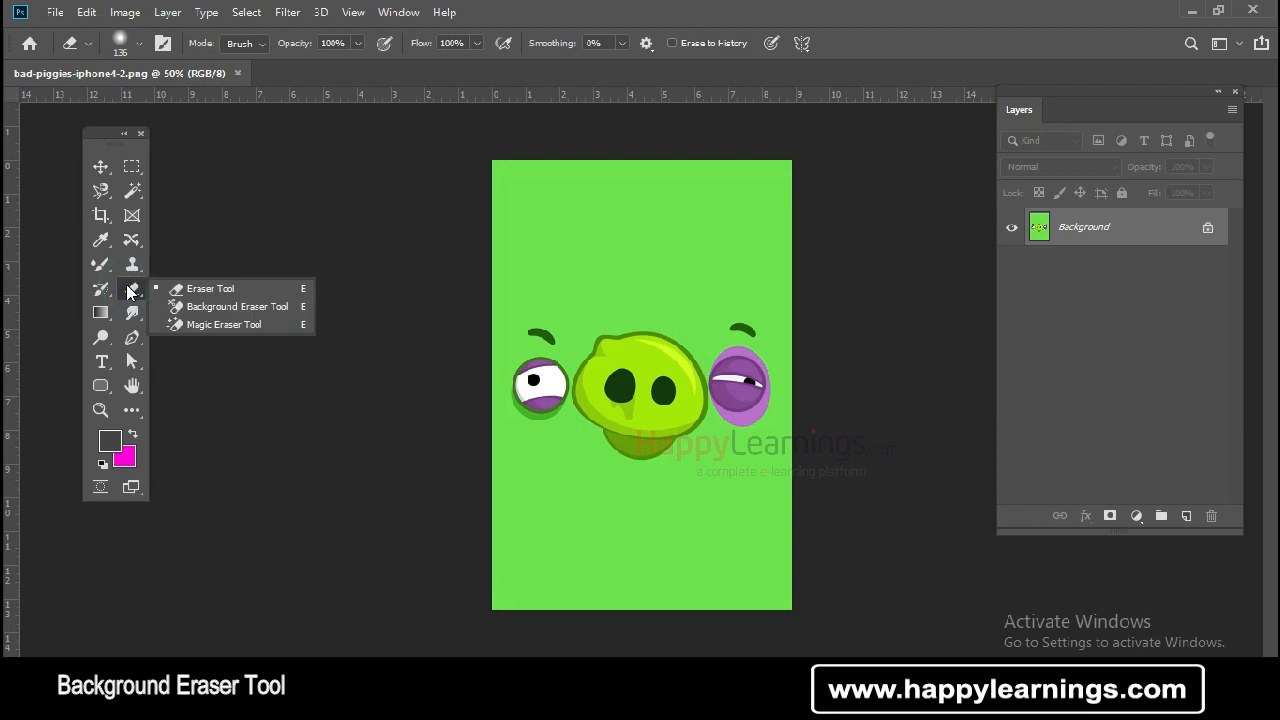
left_click(181, 307)
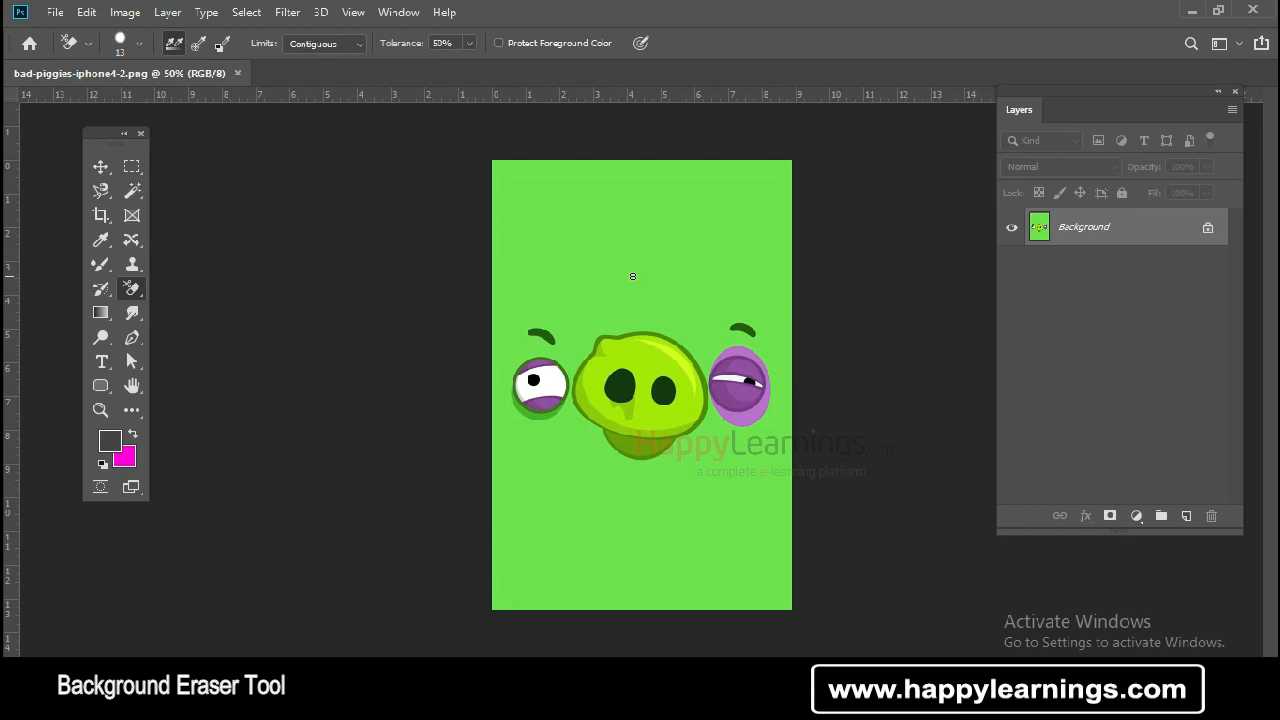
- Enlarge the Background Eraser brush to 150 px
key("bracketright")
key("bracketright")
key("bracketright")
key("bracketright")
key("bracketright")
key("bracketright")
key("bracketright")
key("bracketright")
key("bracketright")
key("bracketright")
key("bracketright")
key("bracketright")
key("bracketright")
key("bracketright")
key("bracketright")
key("ctrl+plus")
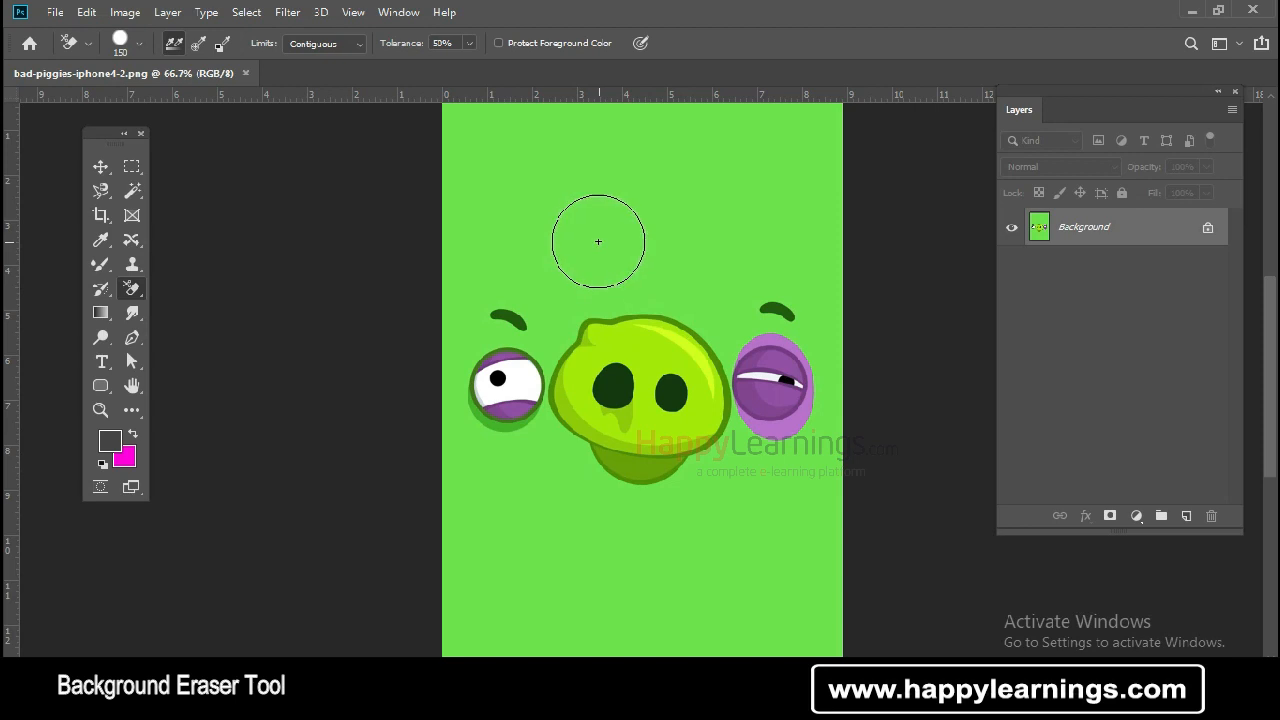
scroll(524, 293, "up", 2)
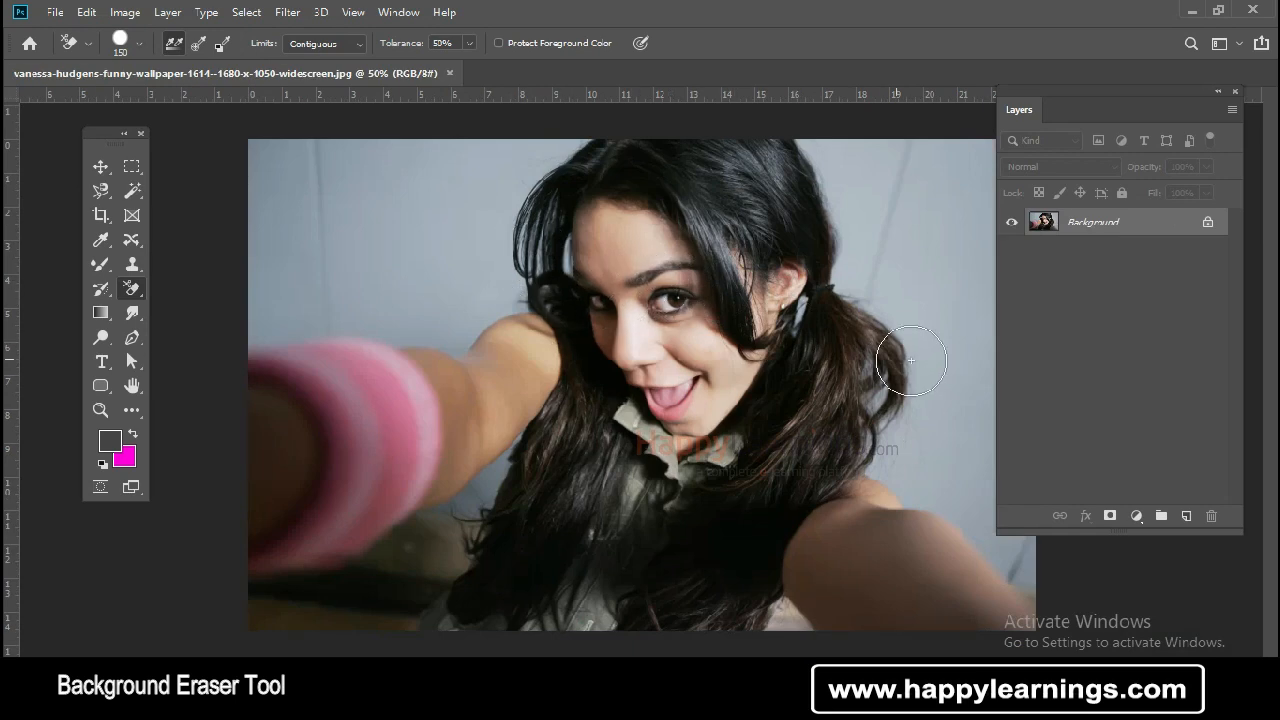
- Try a few Background Eraser dabs on the grey wall between the raised arm and the hair, undoing them all
right_click(131, 288)
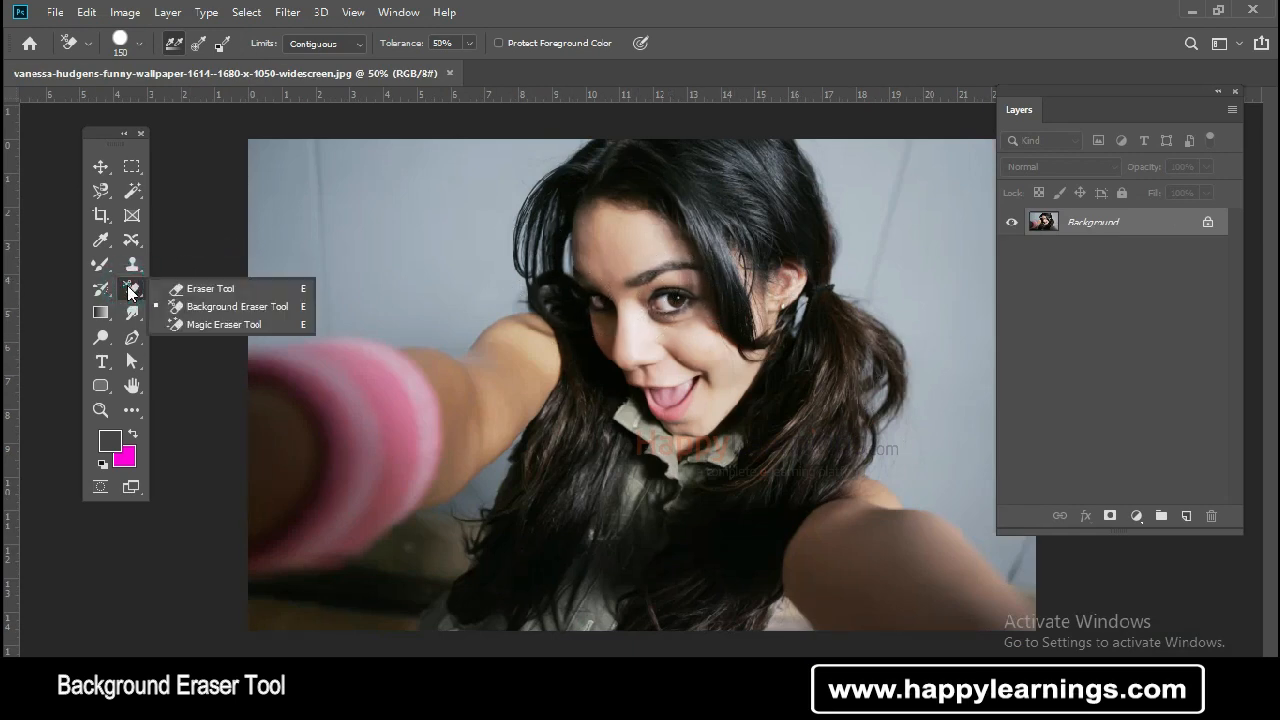
left_click(238, 307)
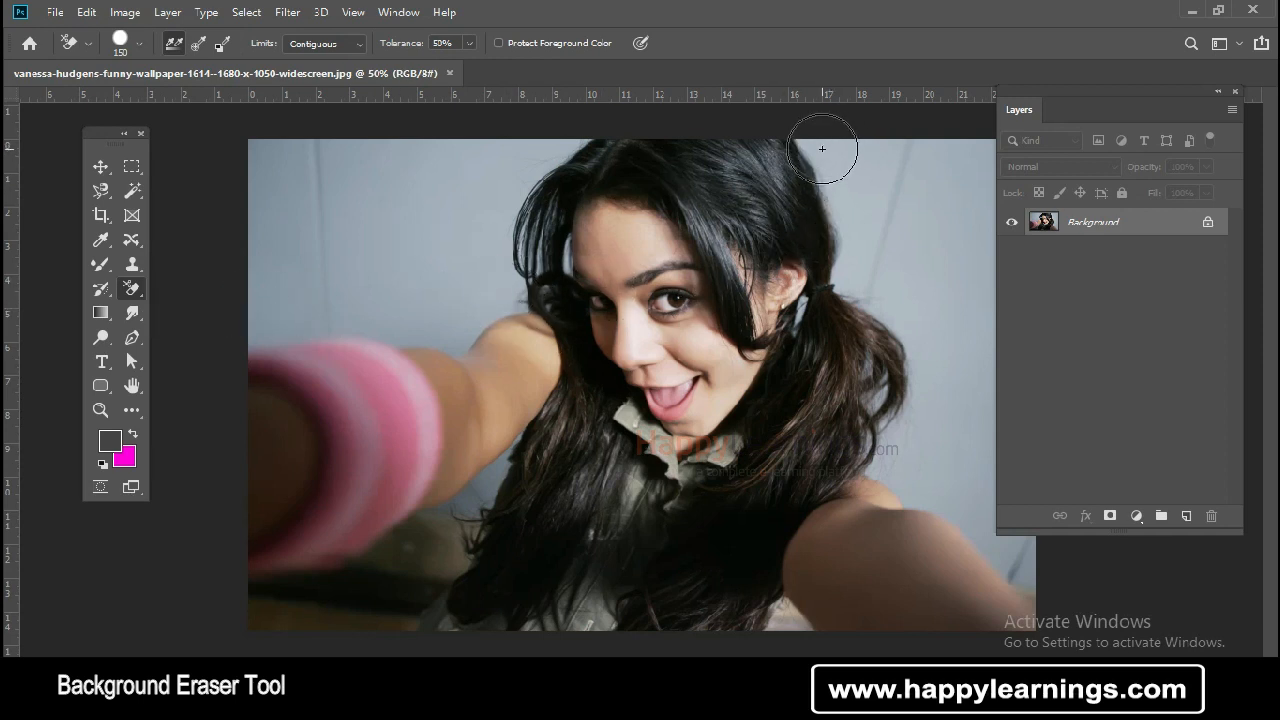
left_click(442, 176)
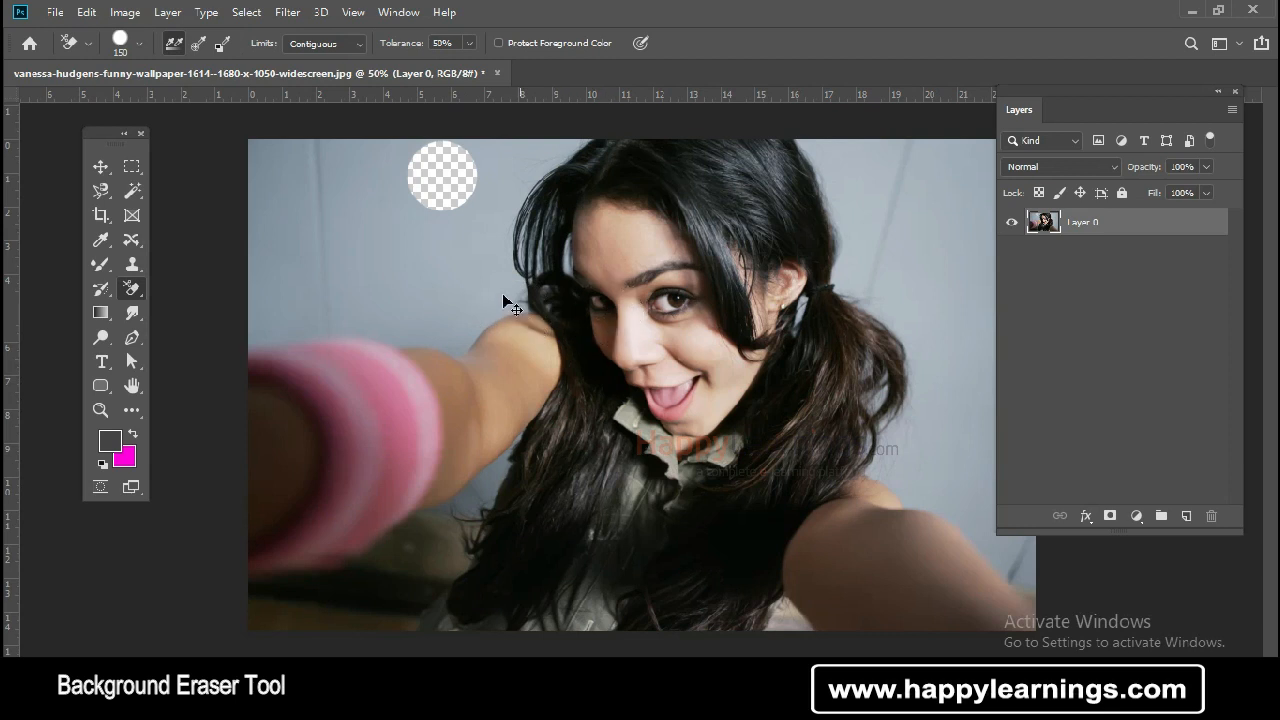
key("ctrl+z")
left_click(470, 160)
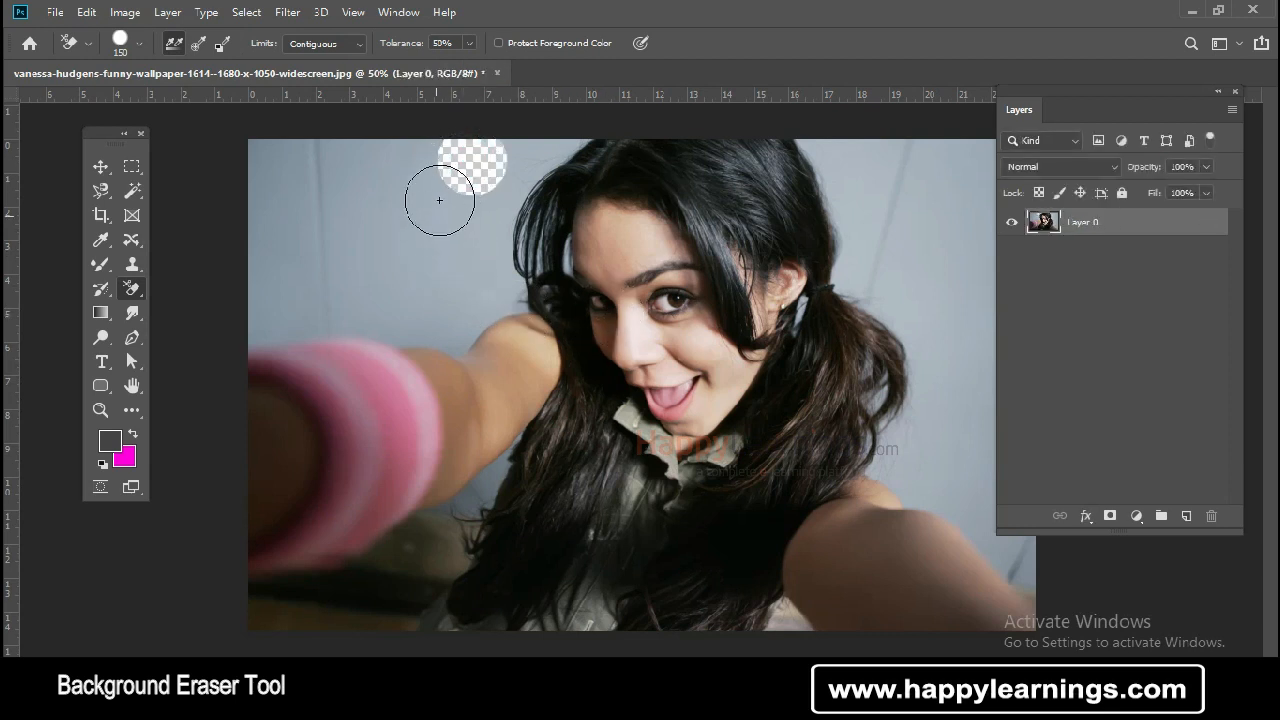
left_click(476, 178)
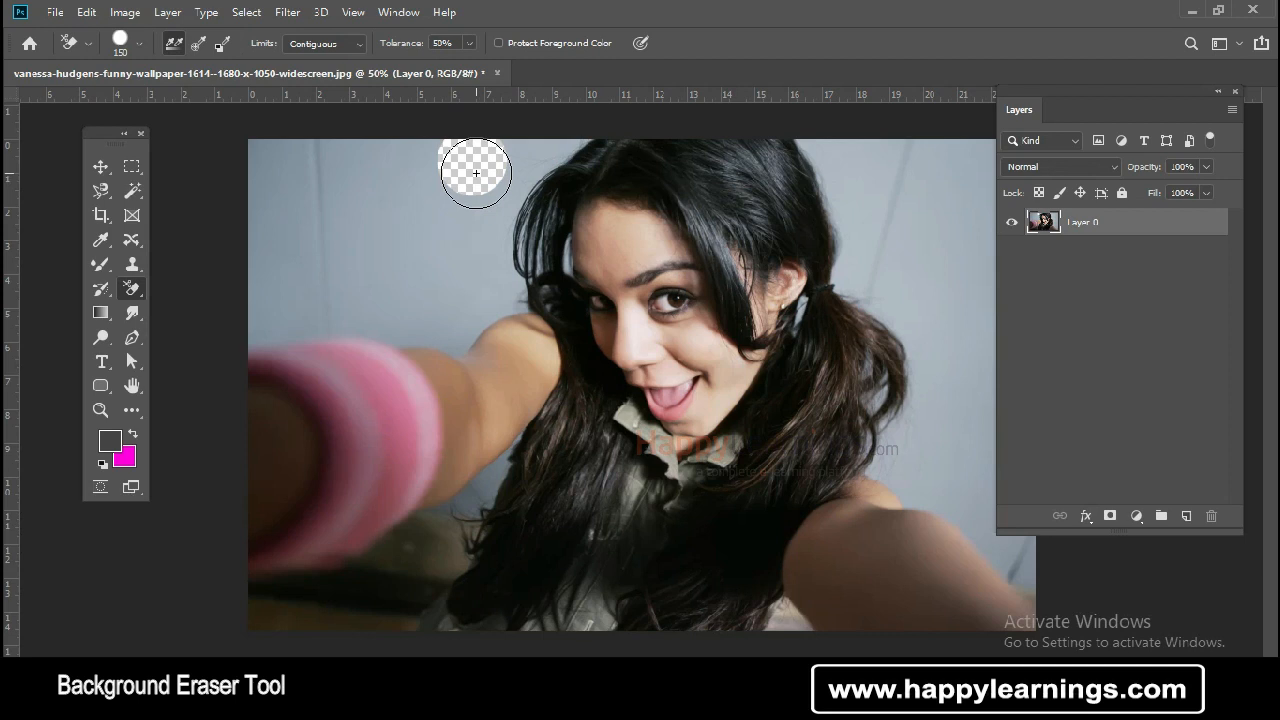
key("ctrl+z")
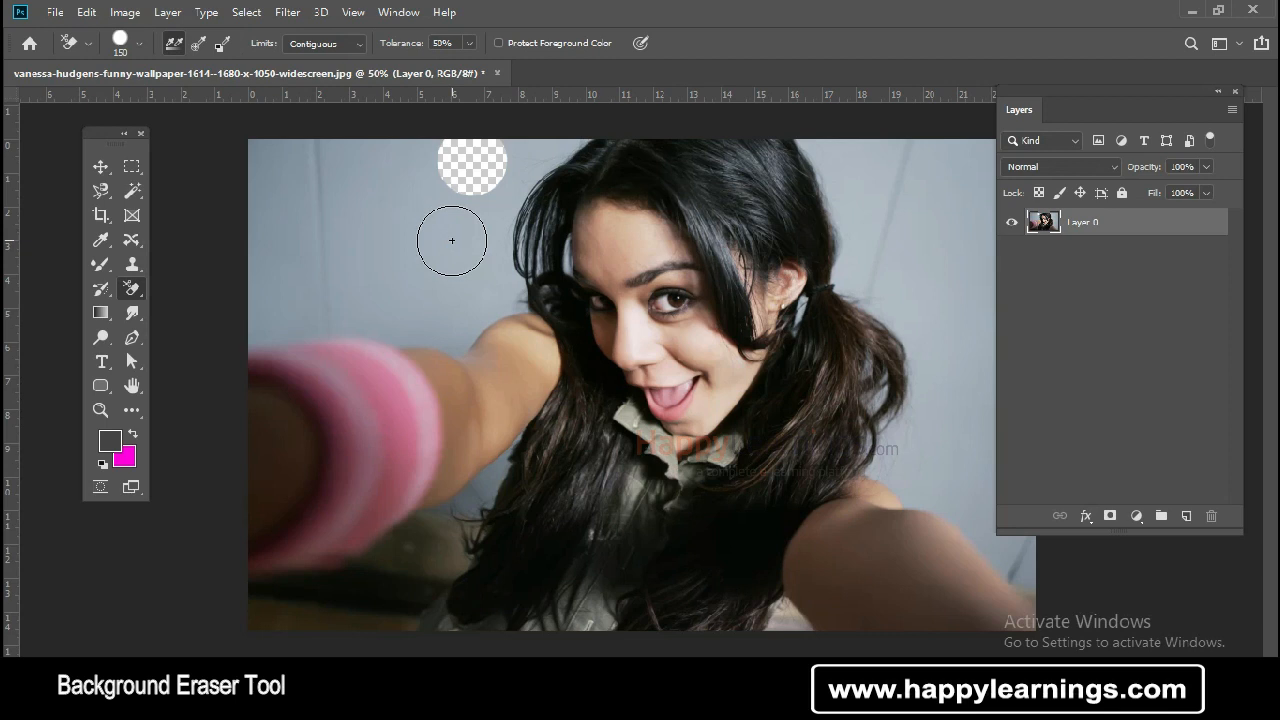
right_click(131, 288)
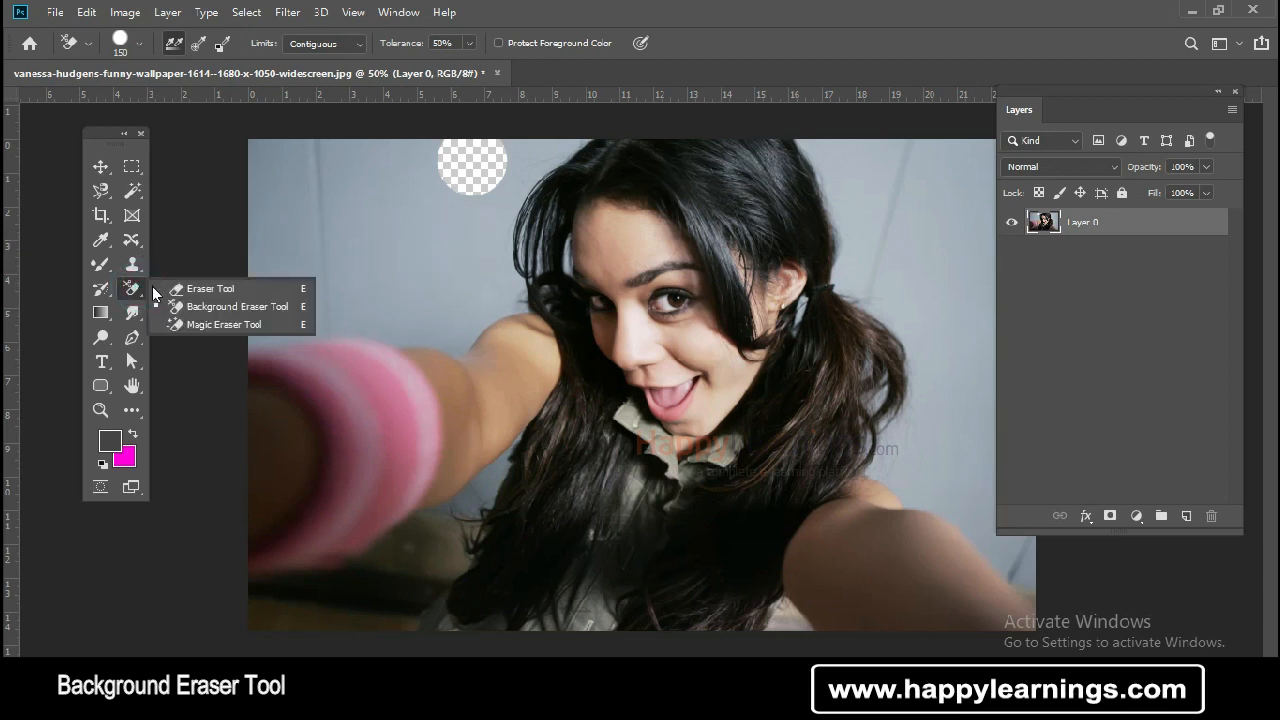
left_click(205, 306)
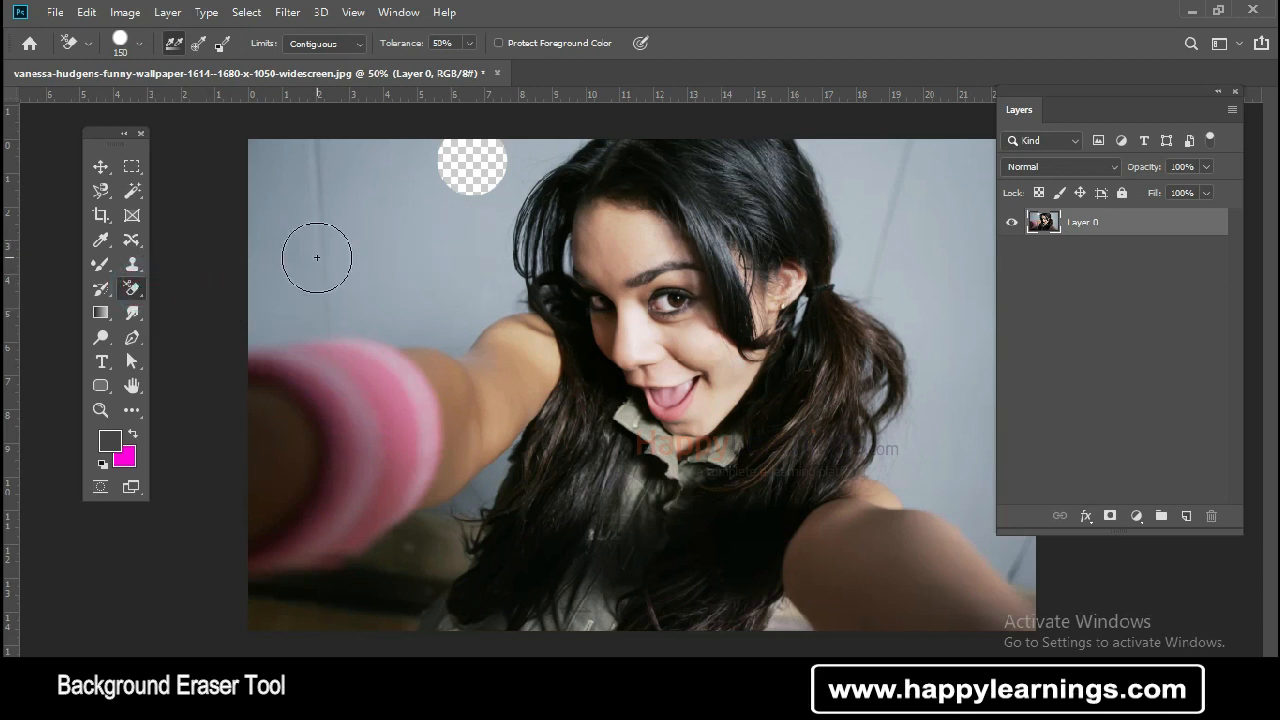
key("ctrl+z")
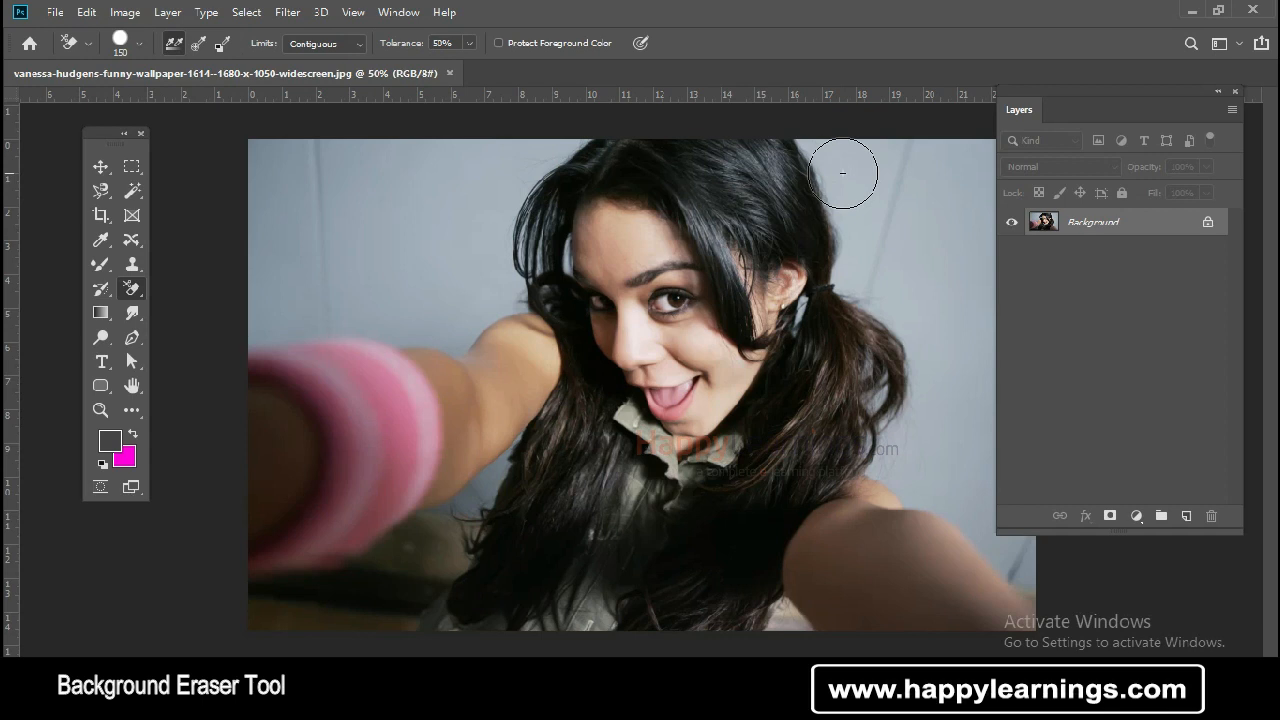
- Erase the grey wall along both sides of the woman's hair with the Background Eraser, down to the shoulder
left_click(129, 291)
left_click(237, 306)
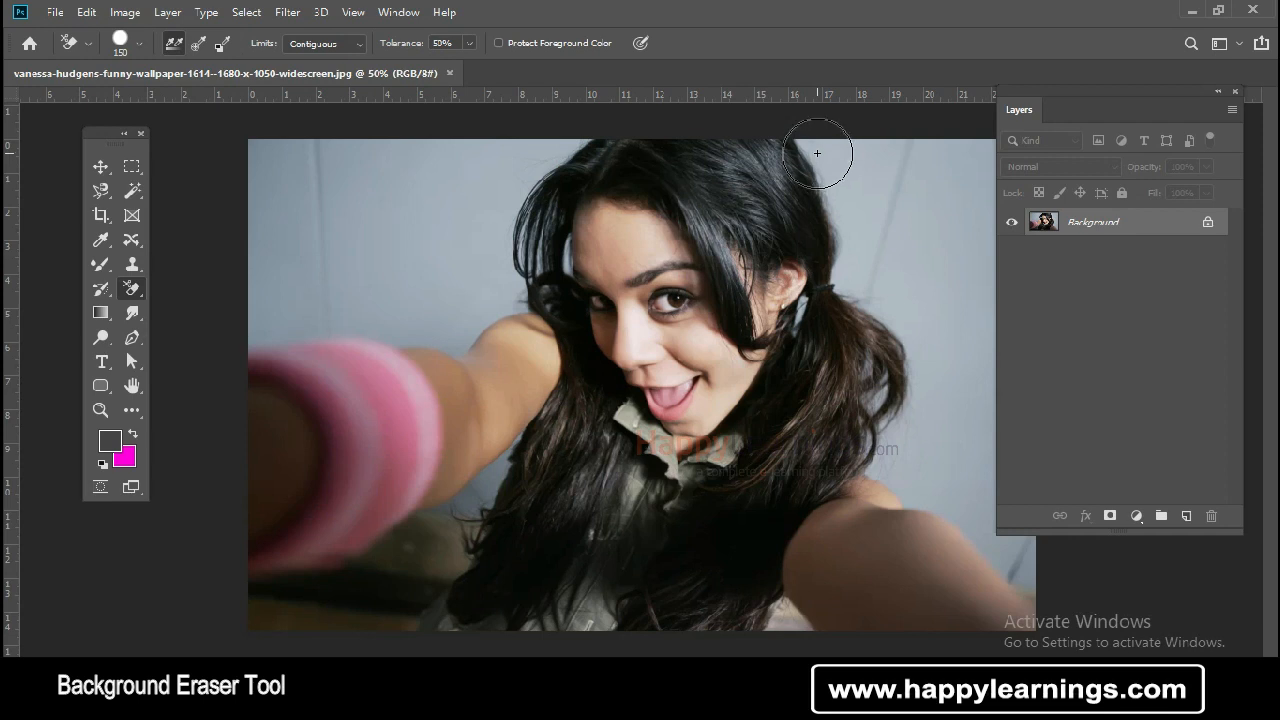
mouse_move(812, 150)
left_mouse_down()
mouse_move(851, 243)
mouse_move(850, 284)
left_mouse_up()
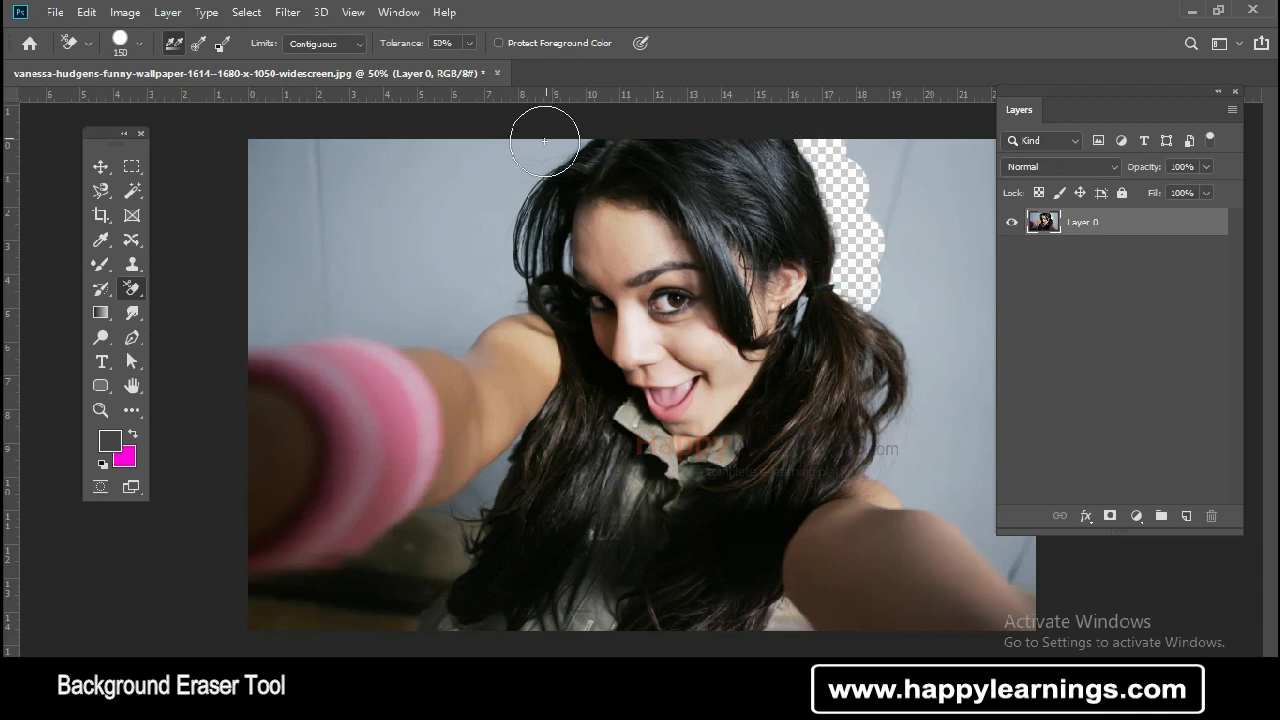
mouse_move(551, 137)
left_mouse_down()
mouse_move(563, 134)
mouse_move(565, 150)
mouse_move(522, 172)
mouse_move(492, 225)
mouse_move(488, 311)
left_mouse_up()
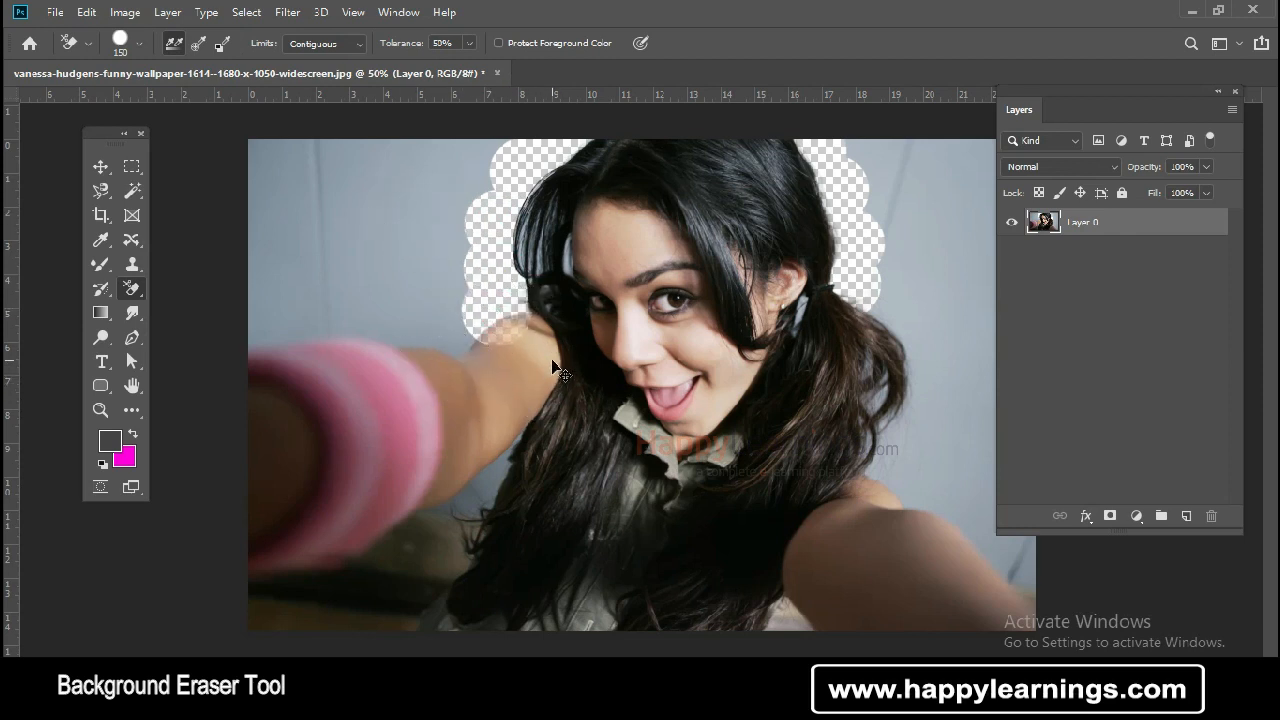
- Undo the dab over the shoulder, and try another dab there before undoing it too
key("ctrl+z")
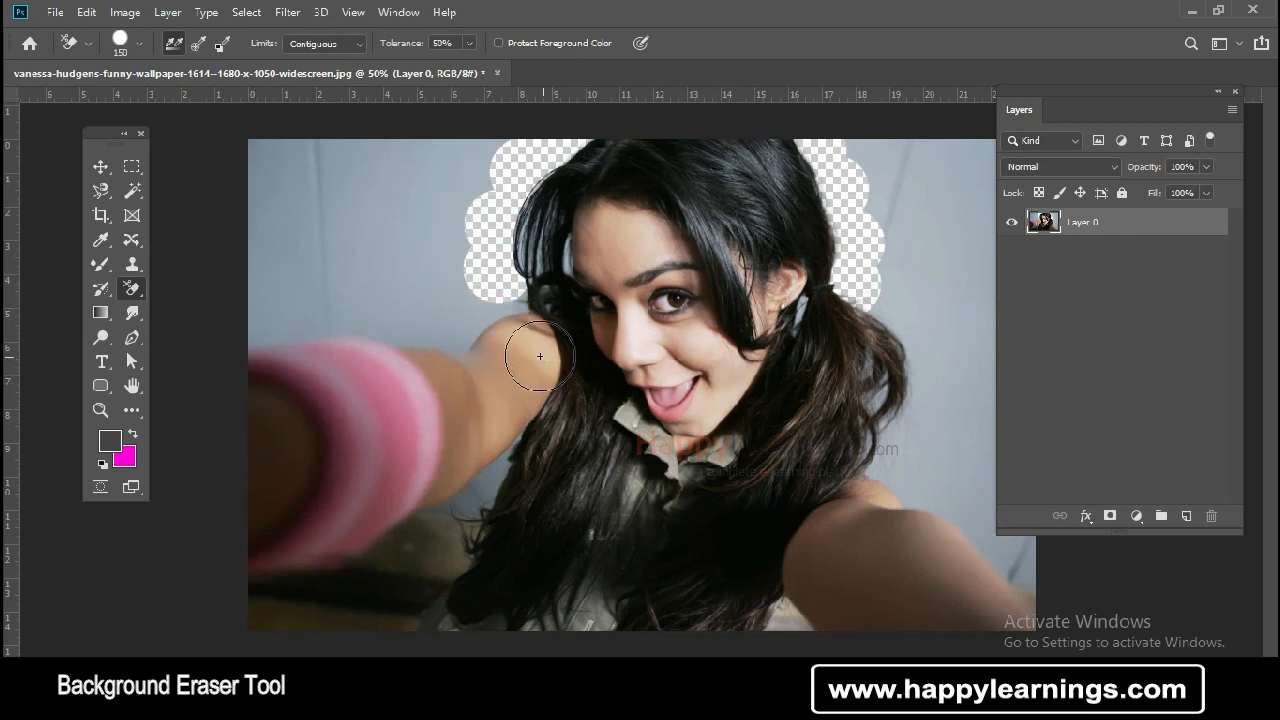
left_click(489, 311)
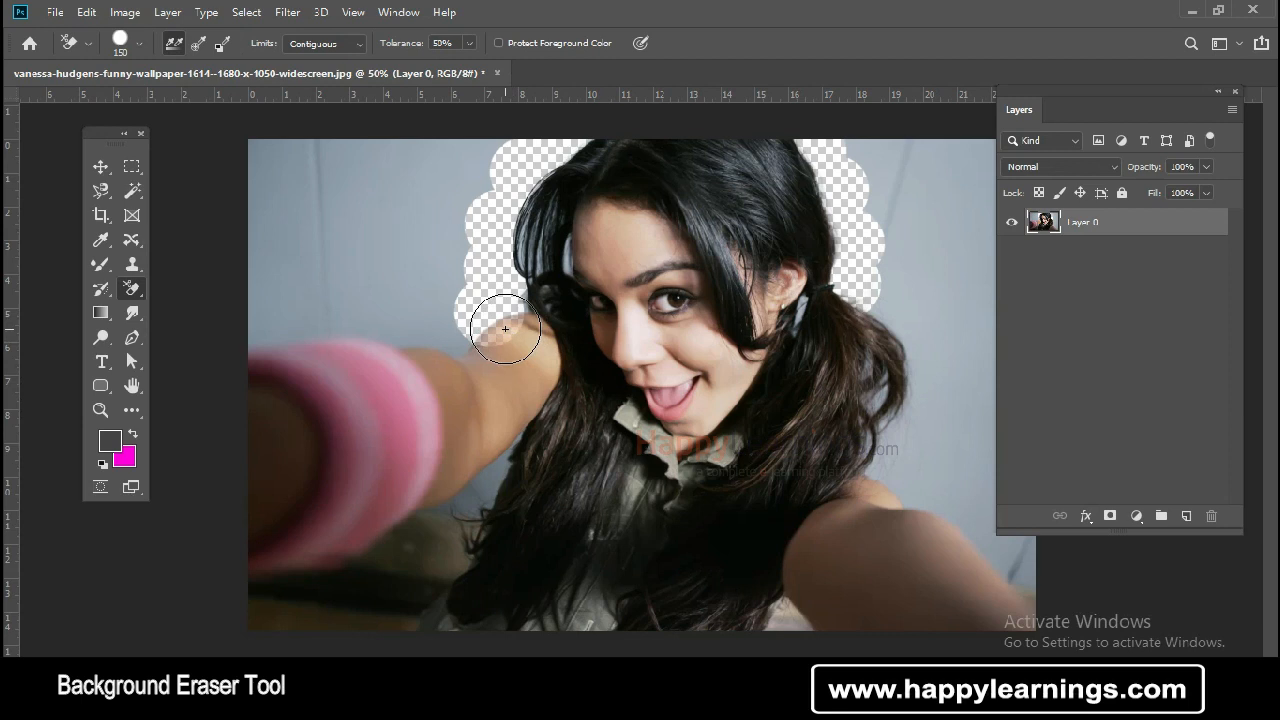
key("ctrl+z")
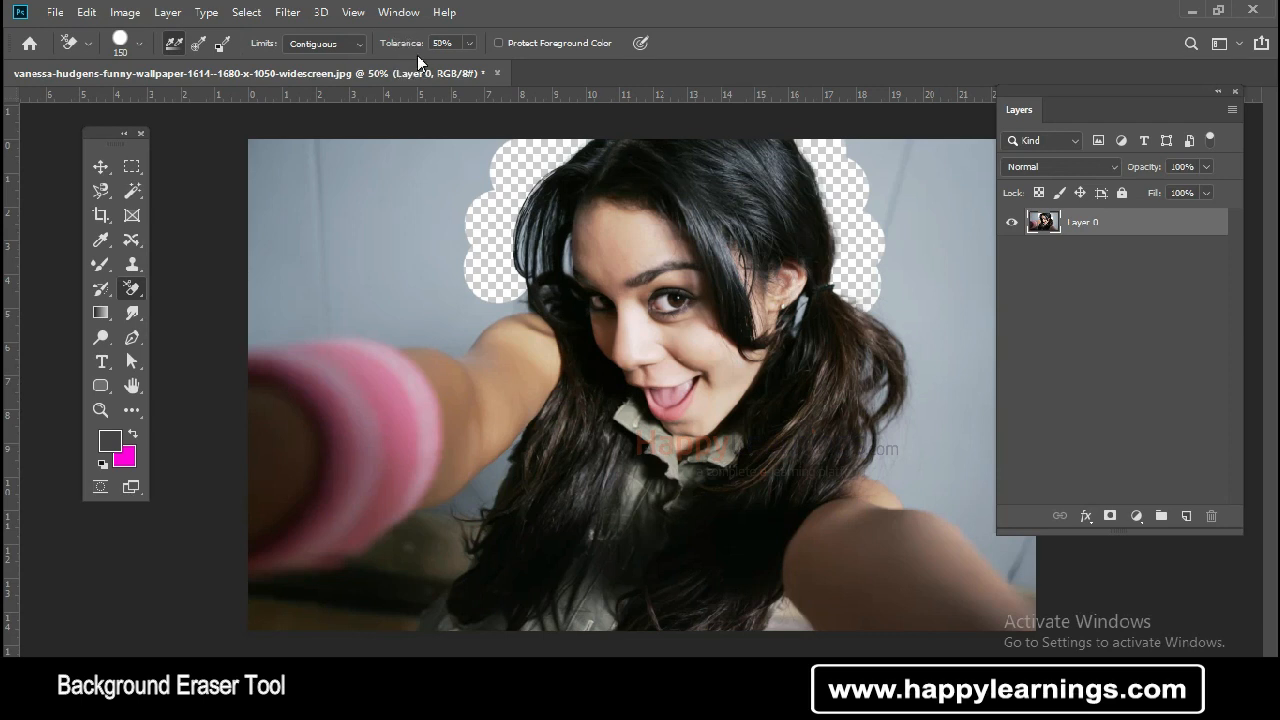
- Set the eraser tolerance to 10% and erase the grey wall above the raised arm and beside the hair
left_click(459, 41)
type("10")
key("Return")
mouse_move(486, 316)
left_mouse_down()
mouse_move(486, 300)
mouse_move(488, 312)
left_mouse_up()
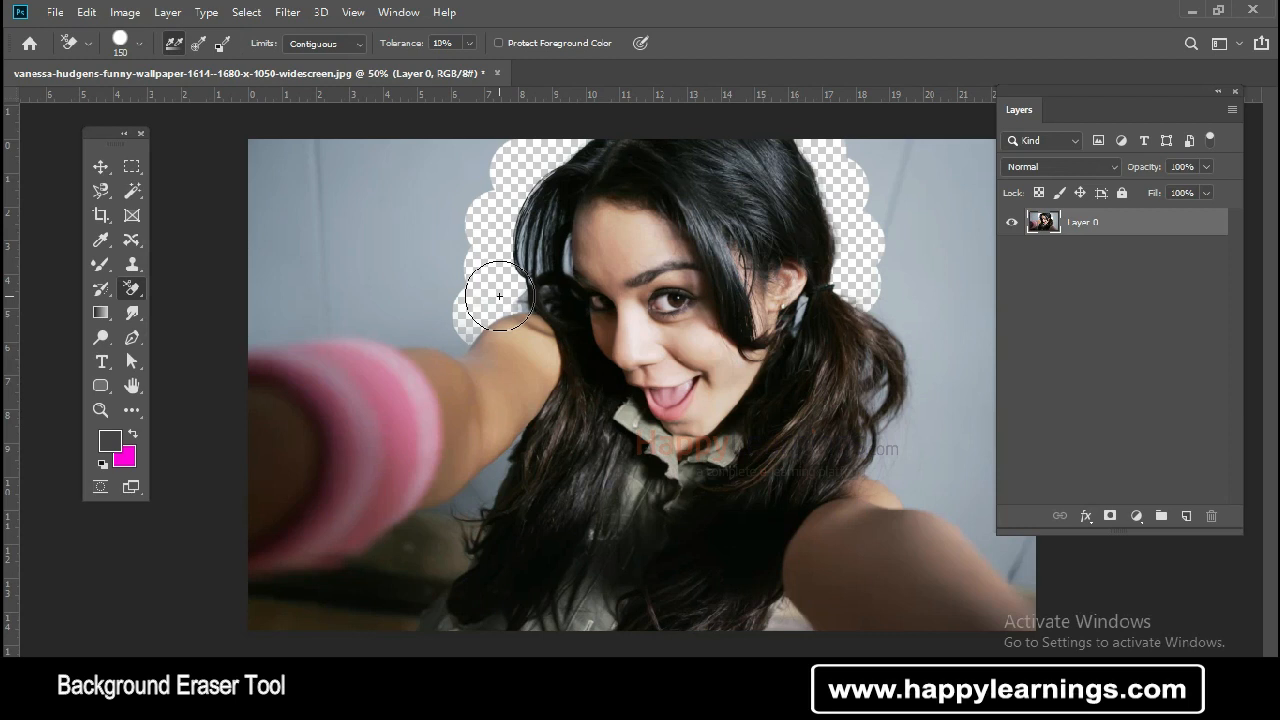
mouse_move(490, 300)
left_mouse_down()
mouse_move(453, 344)
mouse_move(407, 339)
mouse_move(439, 288)
mouse_move(481, 148)
mouse_move(436, 162)
mouse_move(433, 151)
mouse_move(422, 203)
left_mouse_up()
left_click(422, 204)
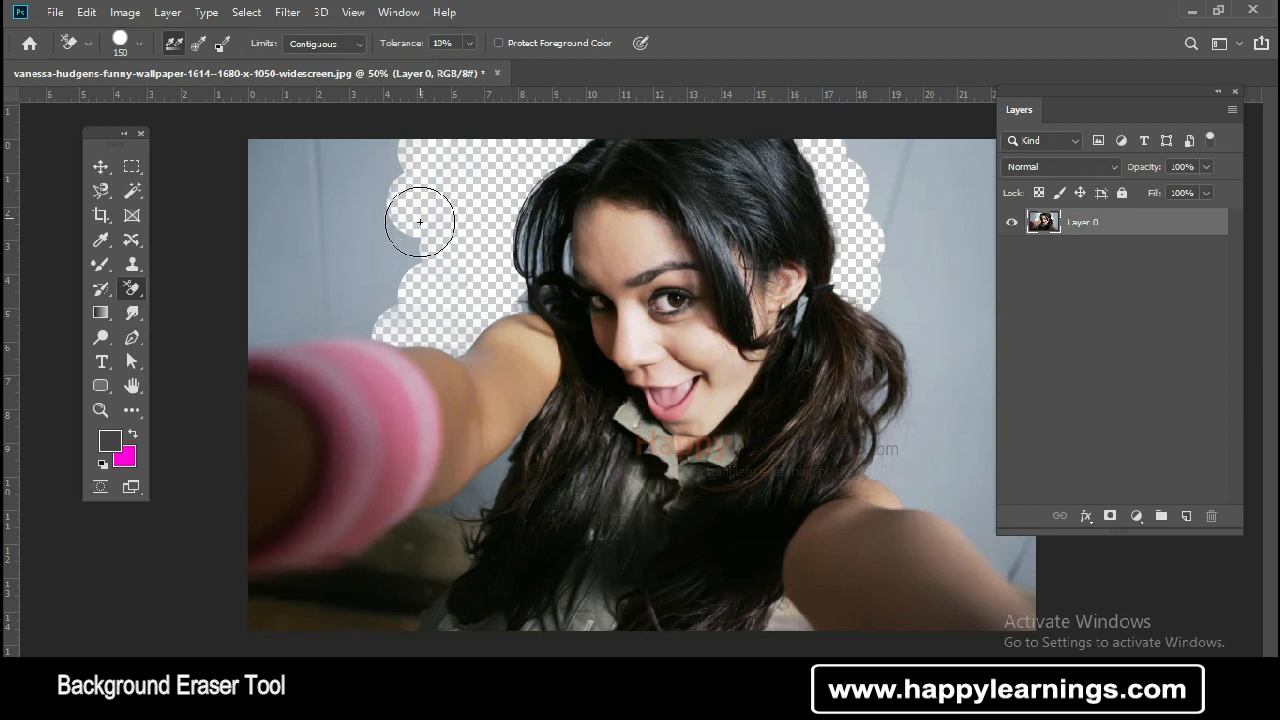
left_click(401, 252)
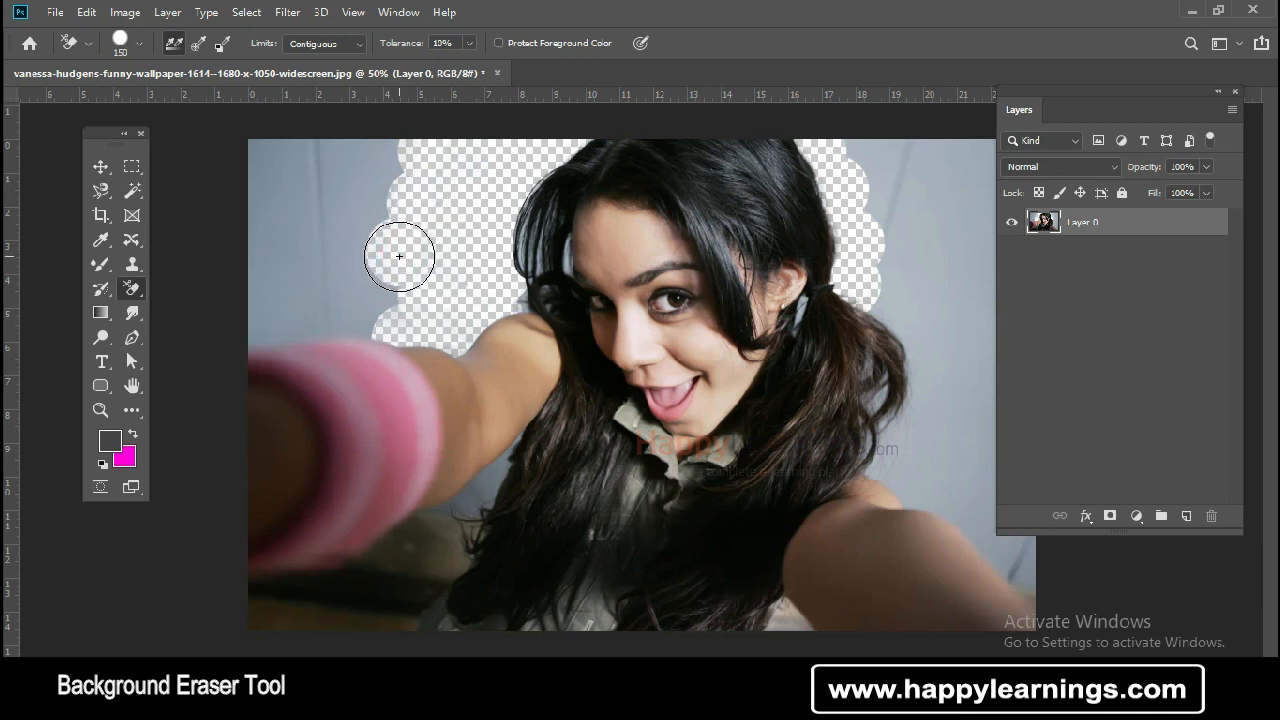
- Set the eraser tolerance to 30% and keep the limits at Contiguous
left_click(442, 43)
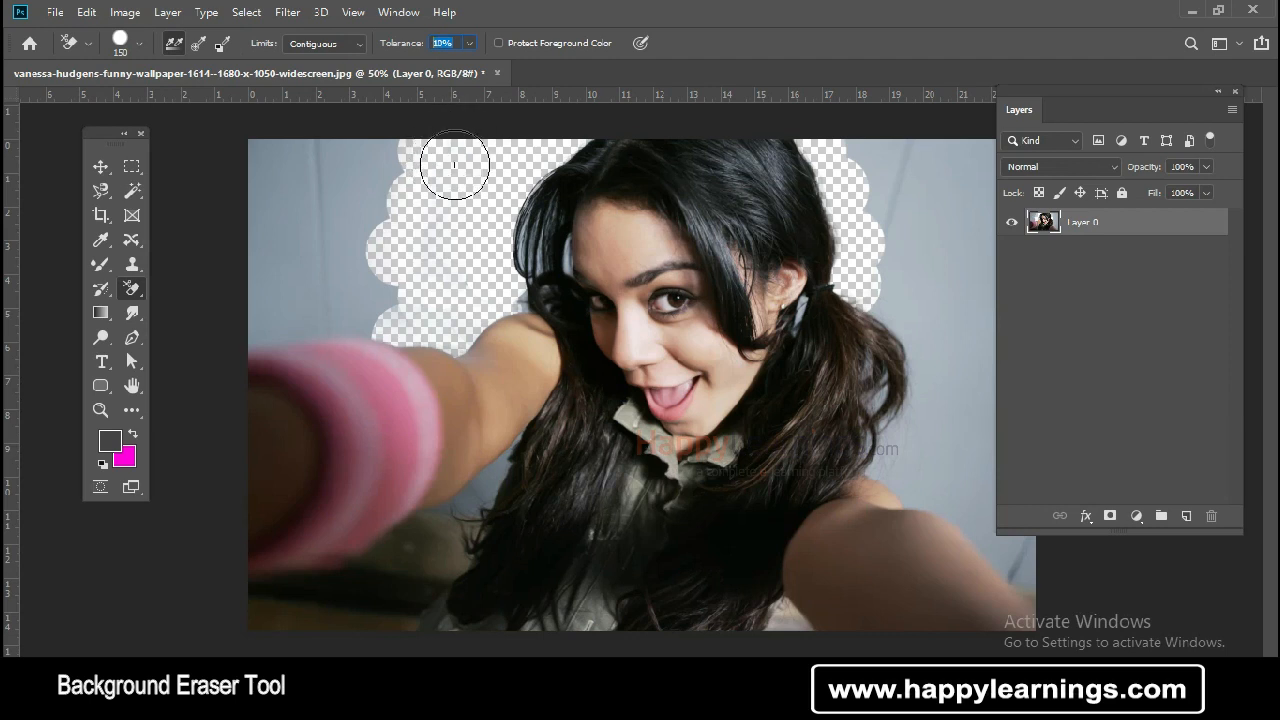
type("20")
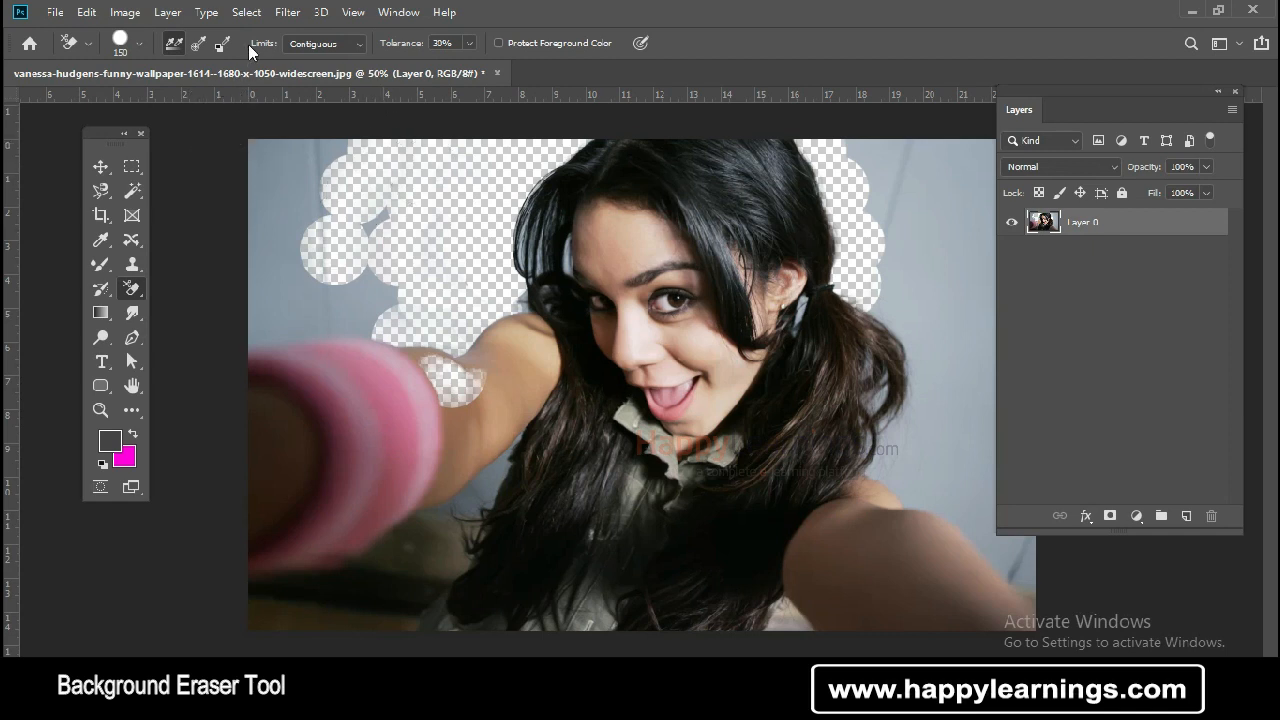
left_click(318, 44)
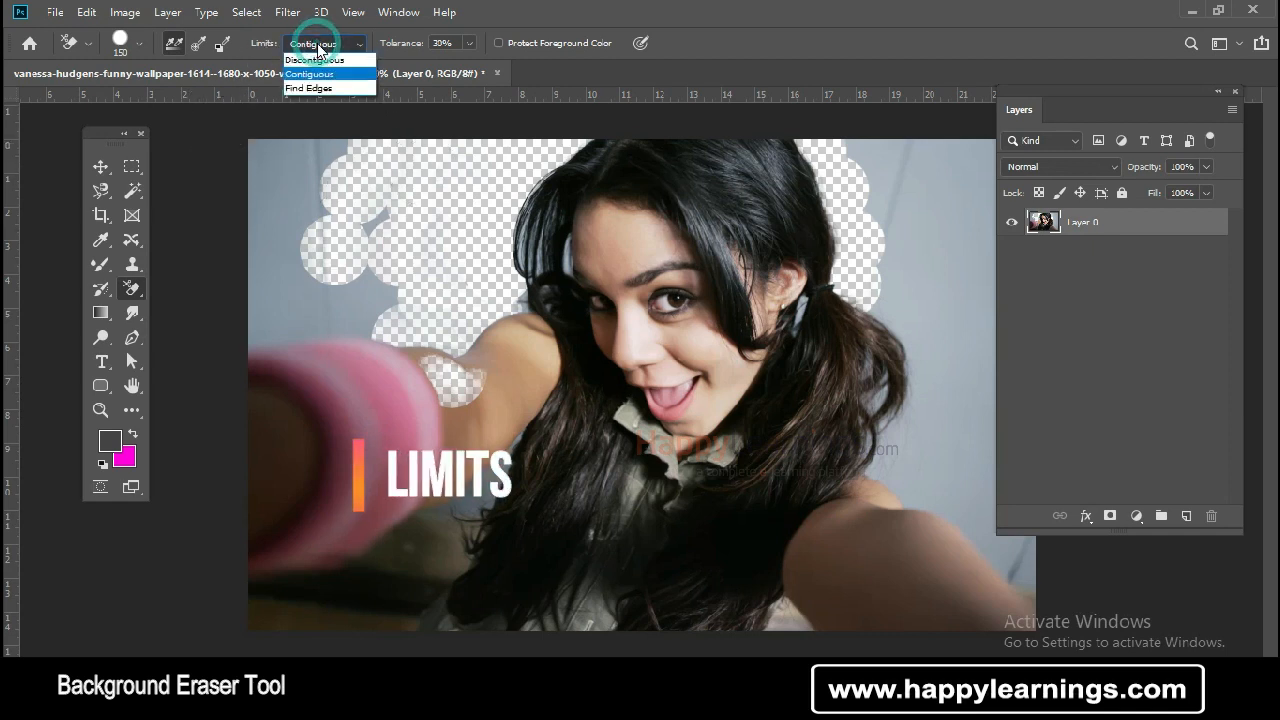
left_click(350, 74)
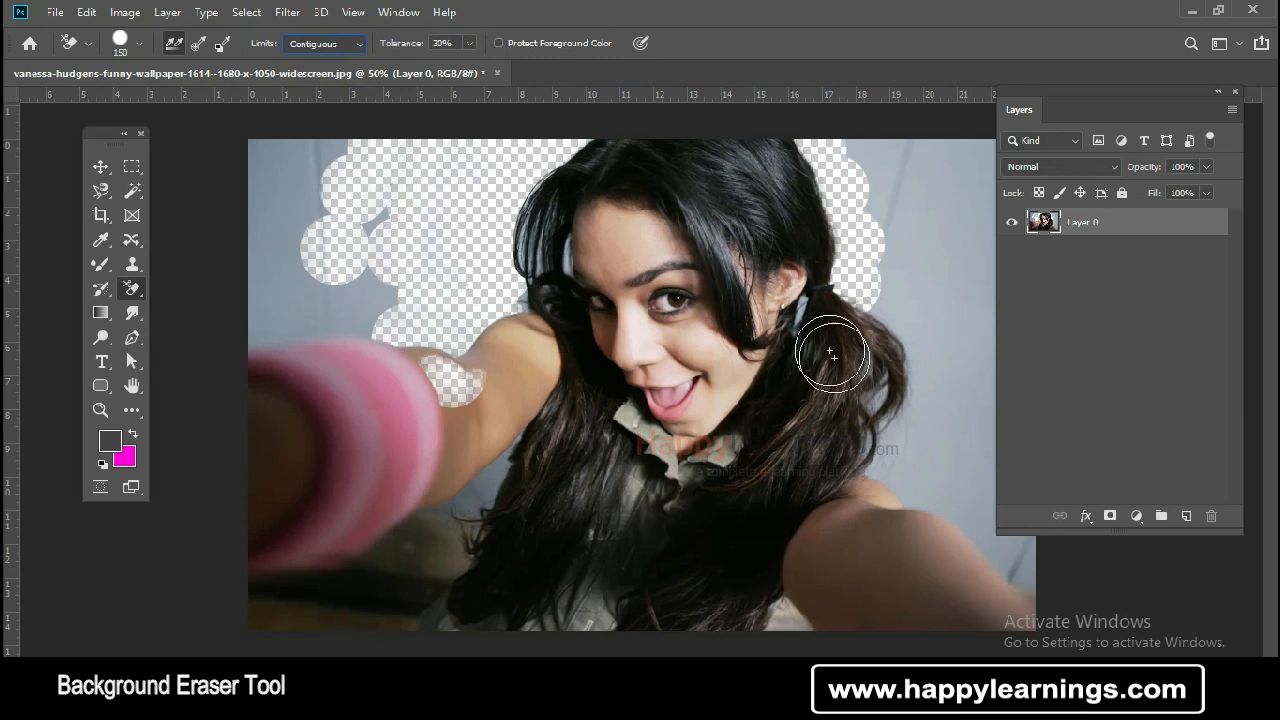
- Undo all the erasing done so far to restore the original photo background
key("ctrl+z")
key("ctrl+z")
key("ctrl+z")
key("ctrl+z")
key("ctrl+z")
key("ctrl+z")
key("ctrl+z")
key("ctrl+z")
key("ctrl+z")
key("ctrl+z")
key("ctrl+z")
key("ctrl+z")
key("ctrl+z")
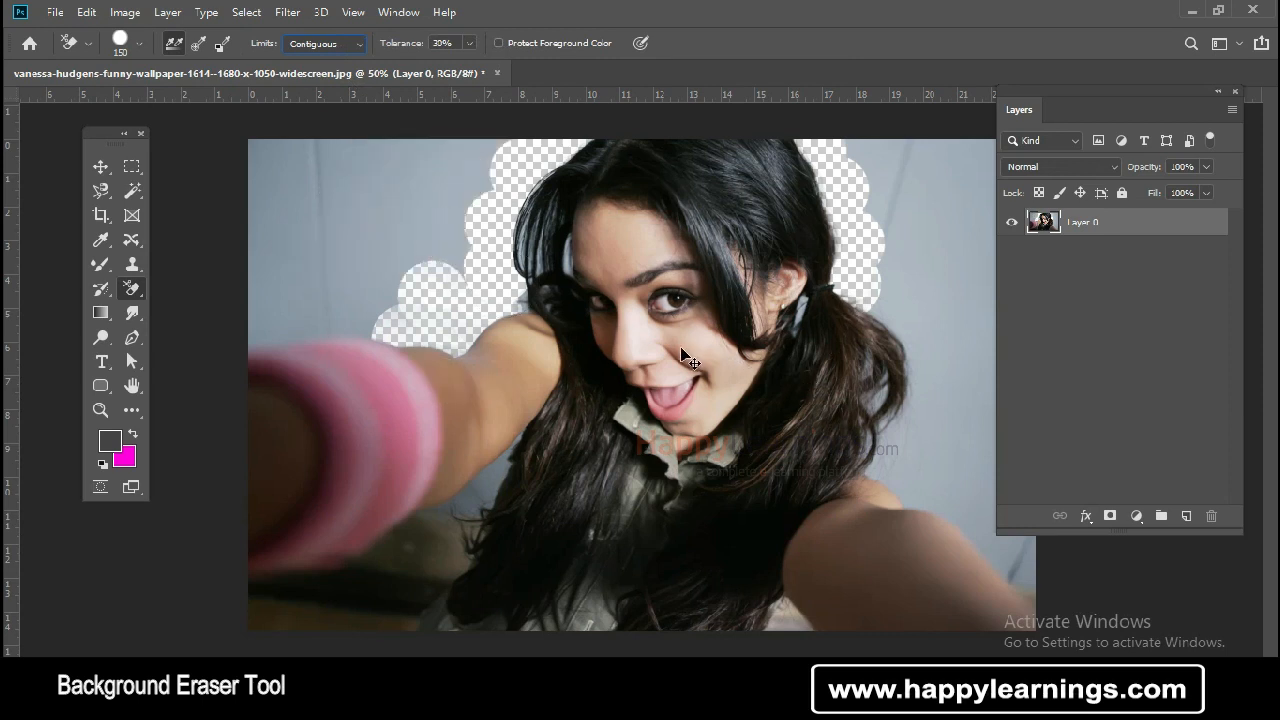
key("ctrl+z")
key("ctrl+z")
key("ctrl+z")
key("ctrl+z")
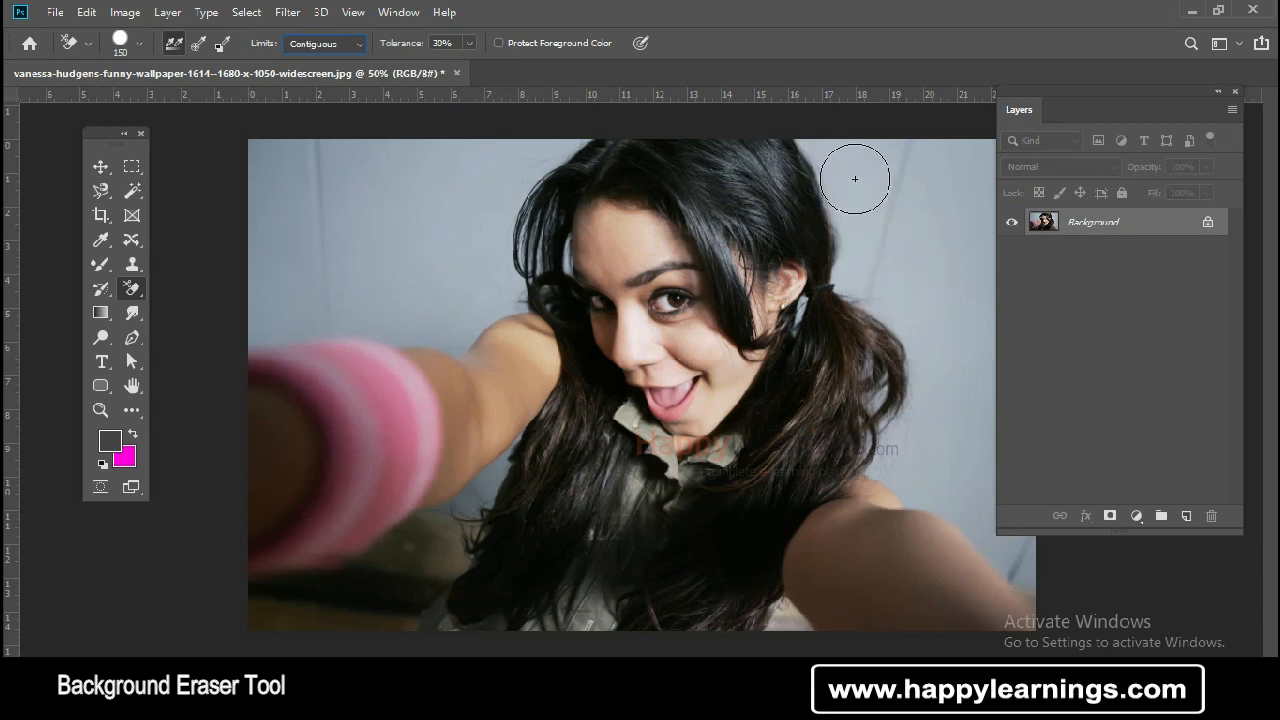
- Erase three spots of grey wall near the ponytail with Contiguous limits, undoing a further dab across the ponytail's edge
left_click(910, 199)
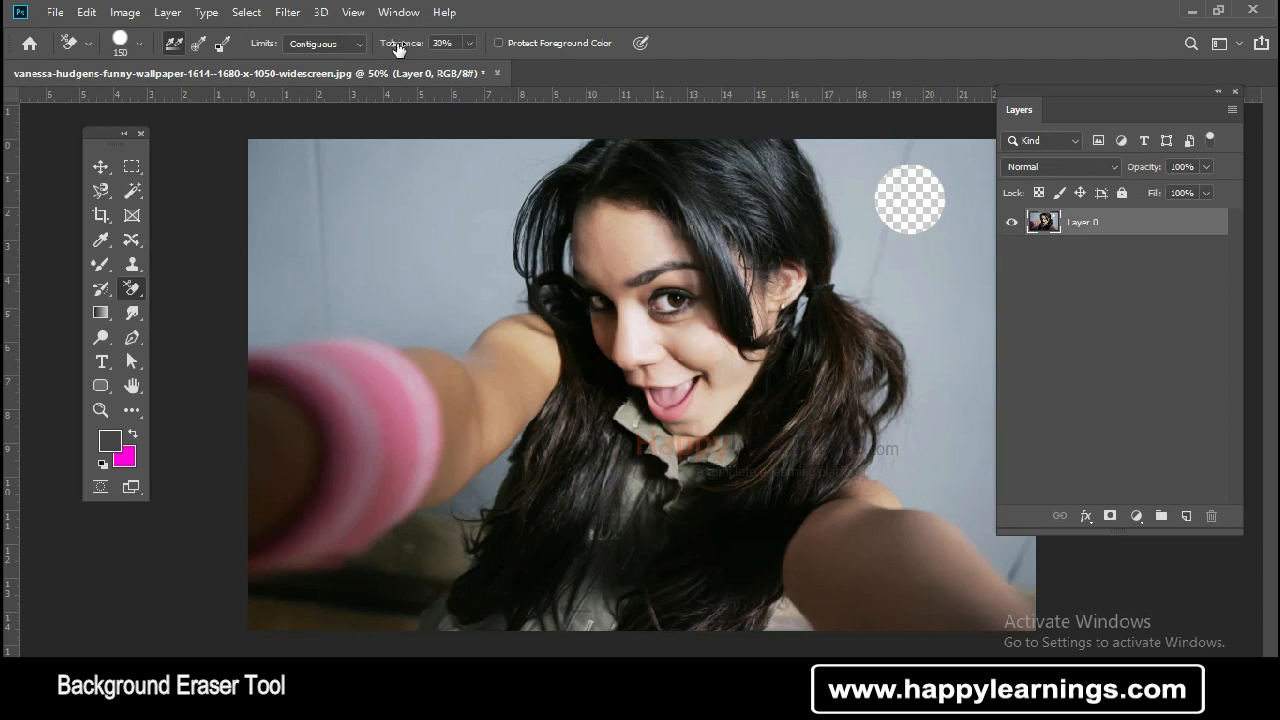
left_click(883, 271)
left_click(883, 312)
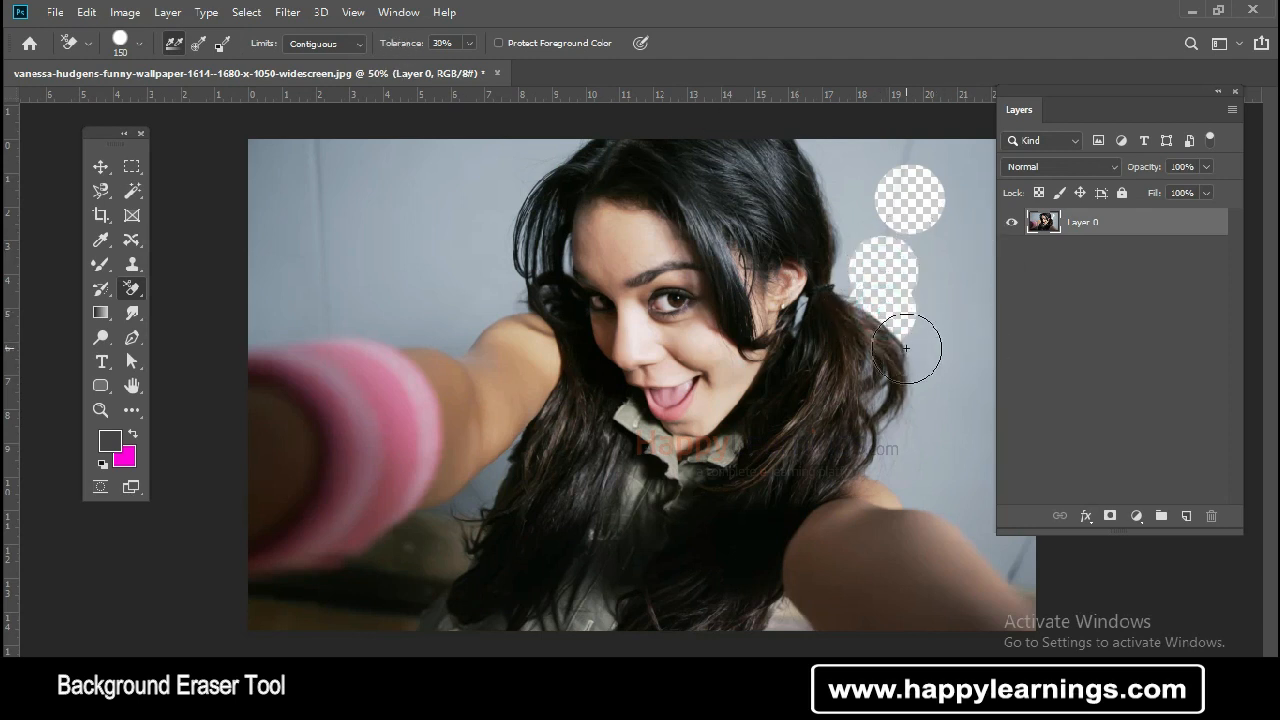
left_click(907, 346)
key("ctrl+z")
- Set the eraser limits to Discontiguous and try dabs across the ponytail's outer edge, undoing each one
left_click(352, 43)
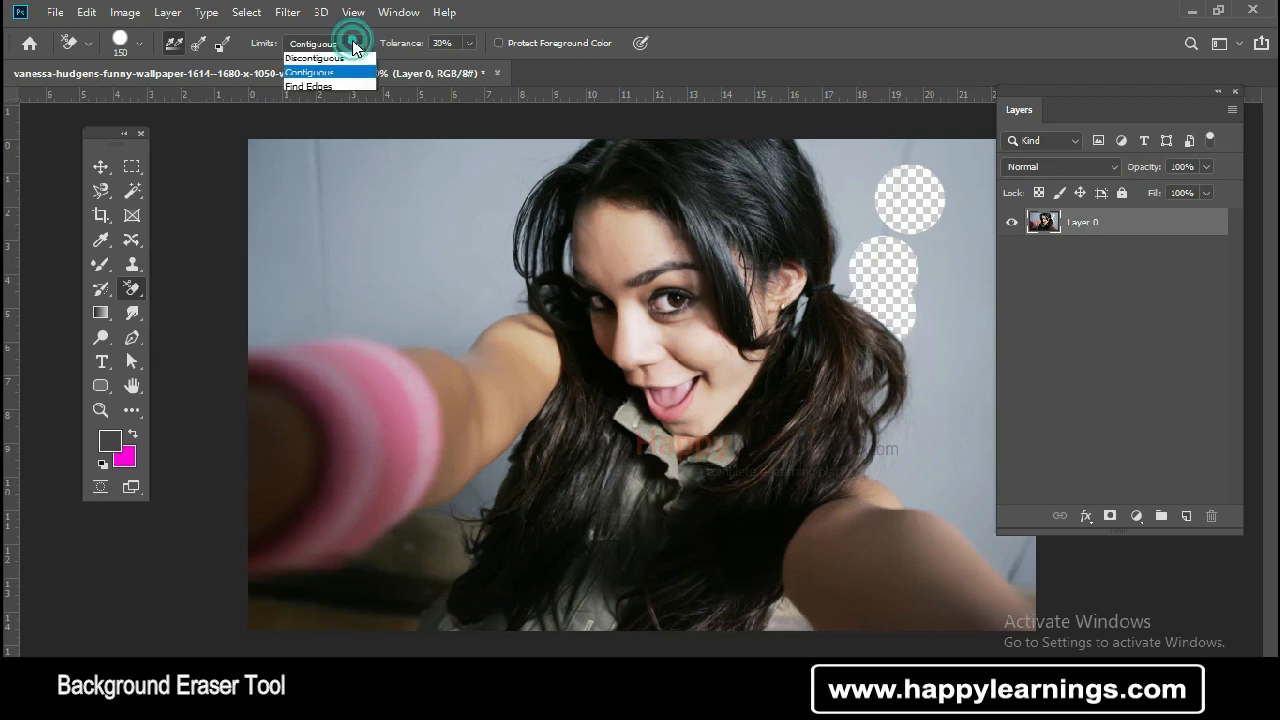
left_click(343, 61)
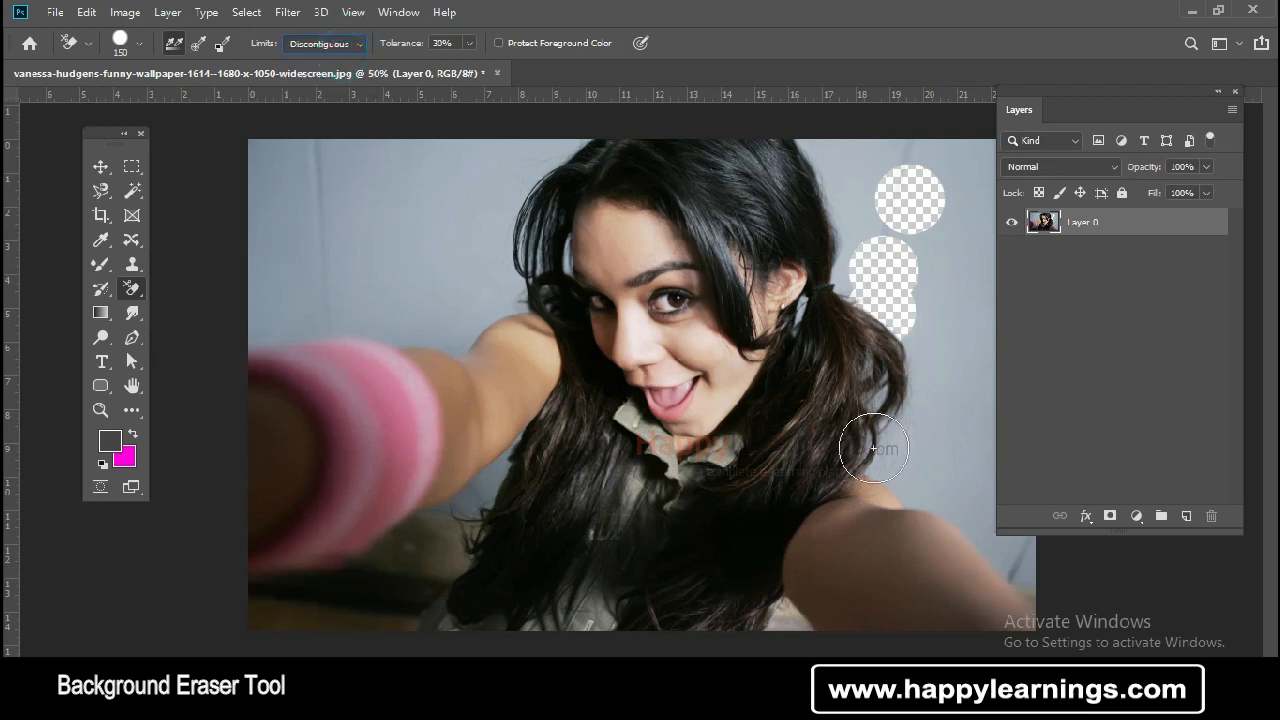
left_click(893, 350)
key("ctrl+z")
left_click(902, 345)
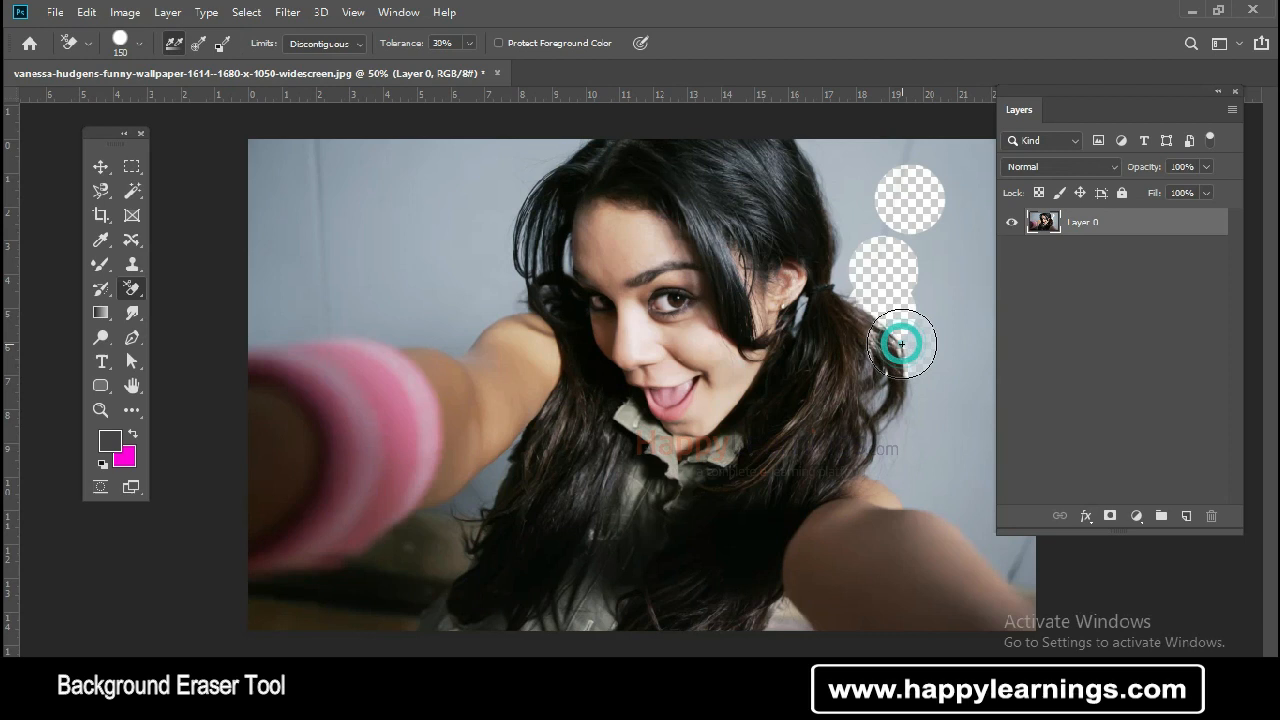
key("ctrl+z")
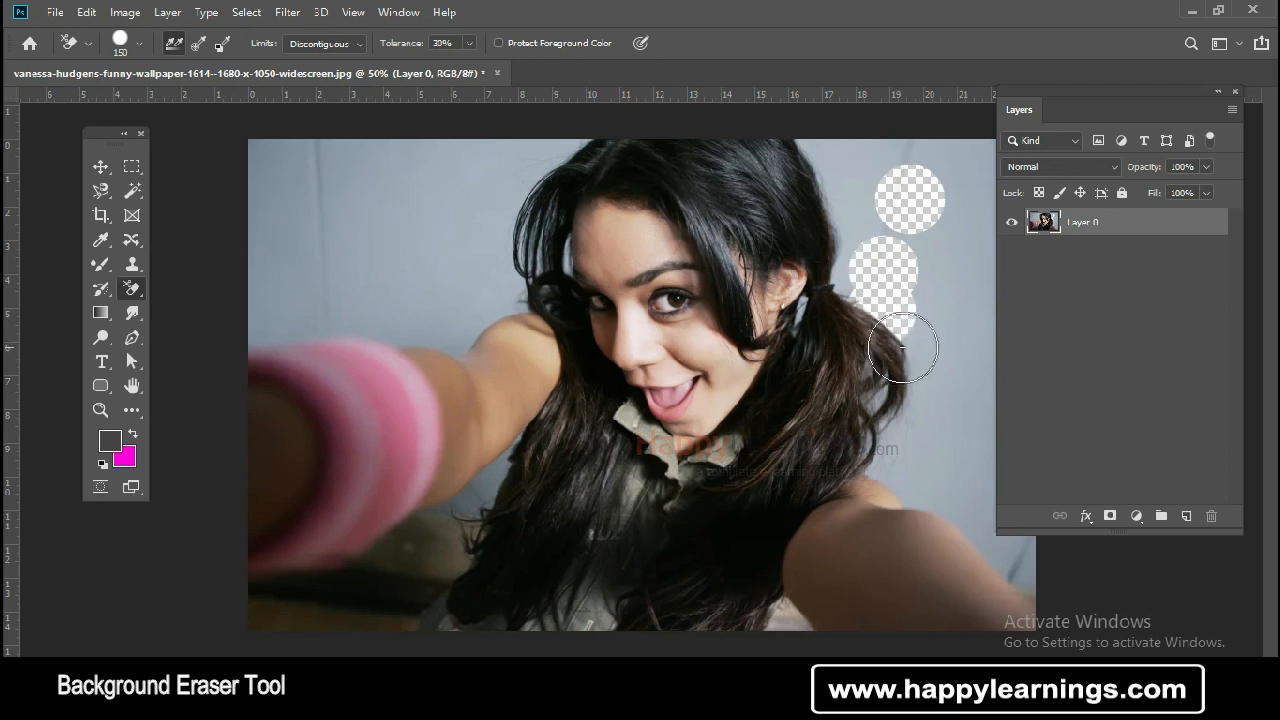
- Erase one more spot of grey wall against the ponytail's outer edge with Discontiguous limits
left_click(904, 345)
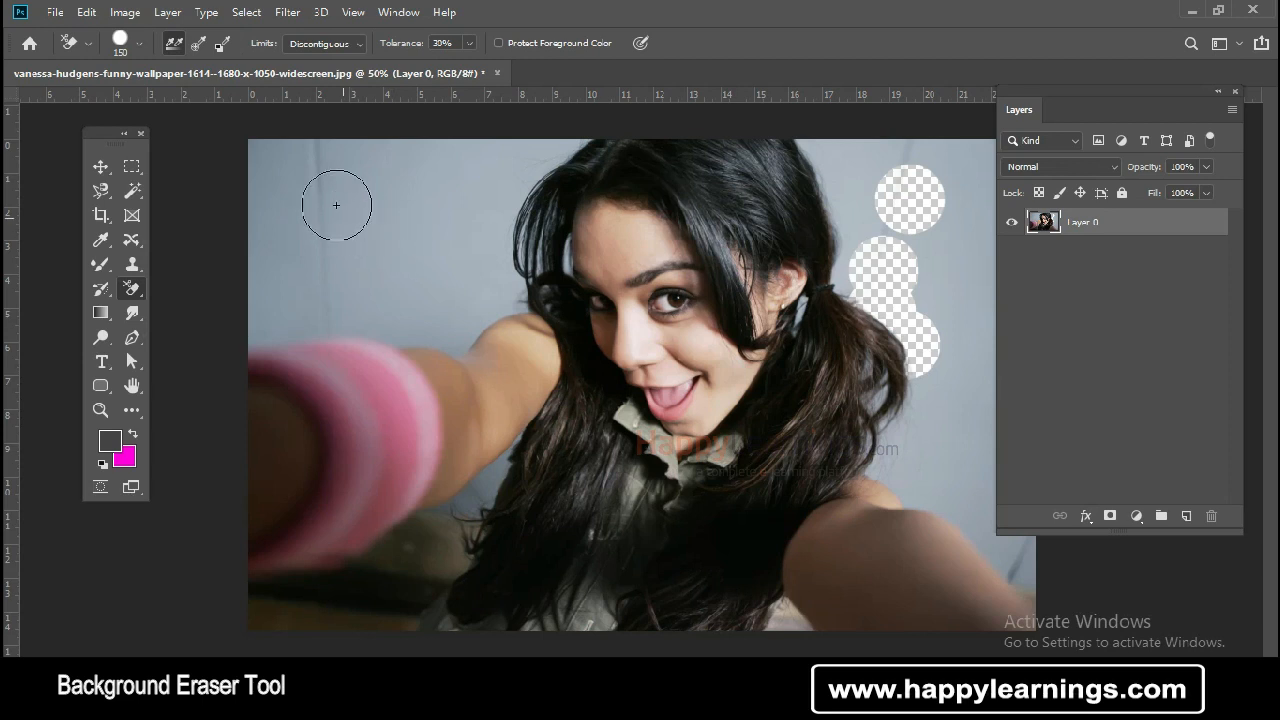
- Switch the eraser limits through Discontiguous, Contiguous and Find Edges in turn
left_click(333, 45)
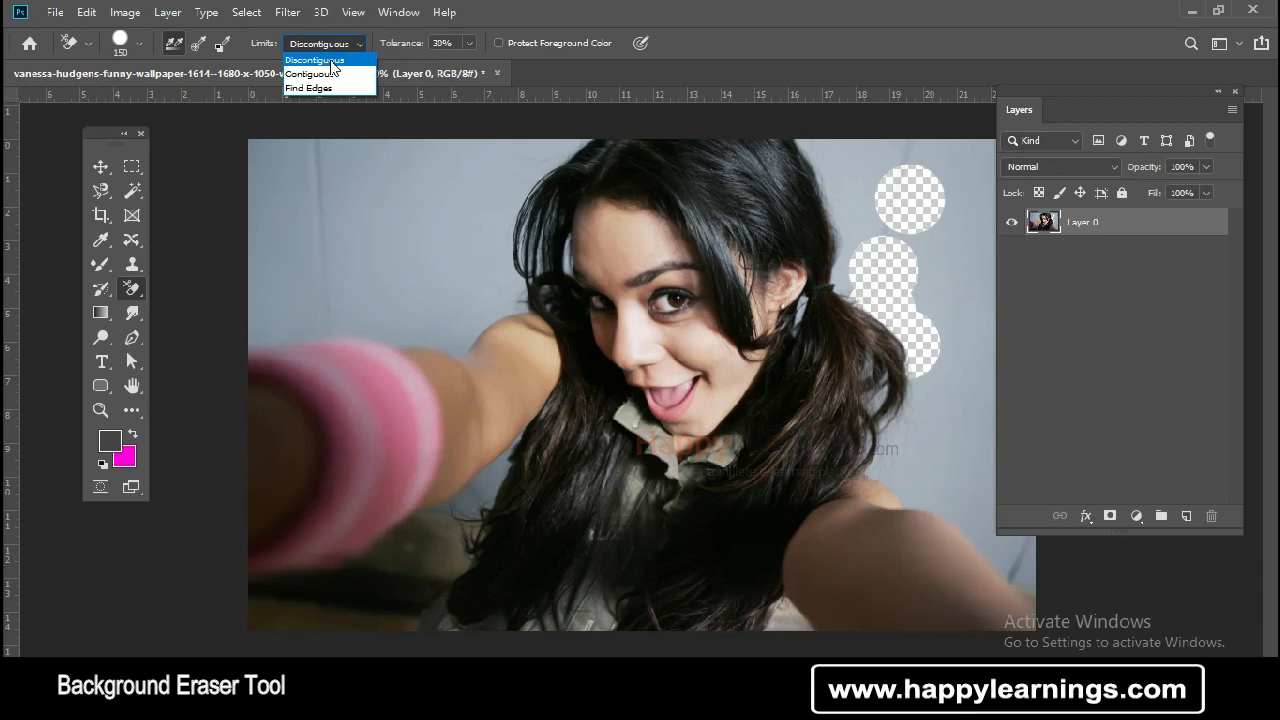
left_click(331, 61)
left_click(333, 45)
left_click(333, 74)
left_click(338, 46)
left_click(330, 89)
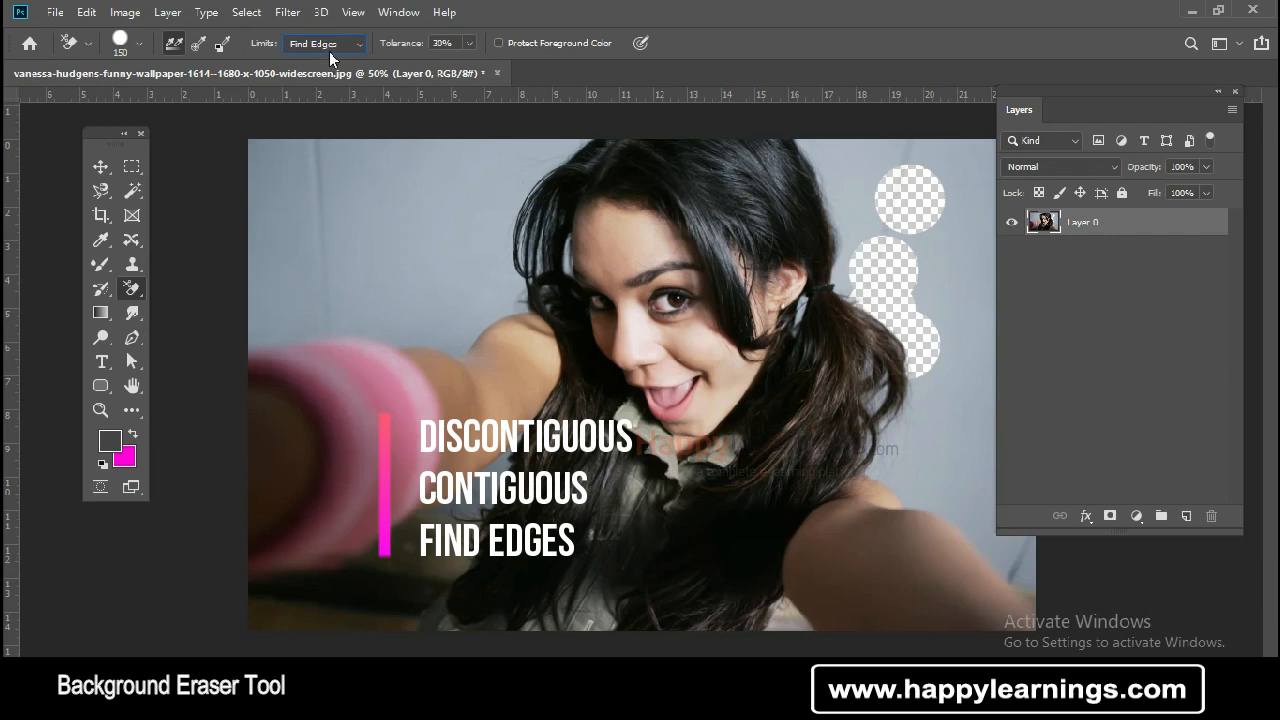
- Set the limits to Discontiguous and try a stroke over the wall and hair above the outstretched arm, undoing it
left_click(330, 47)
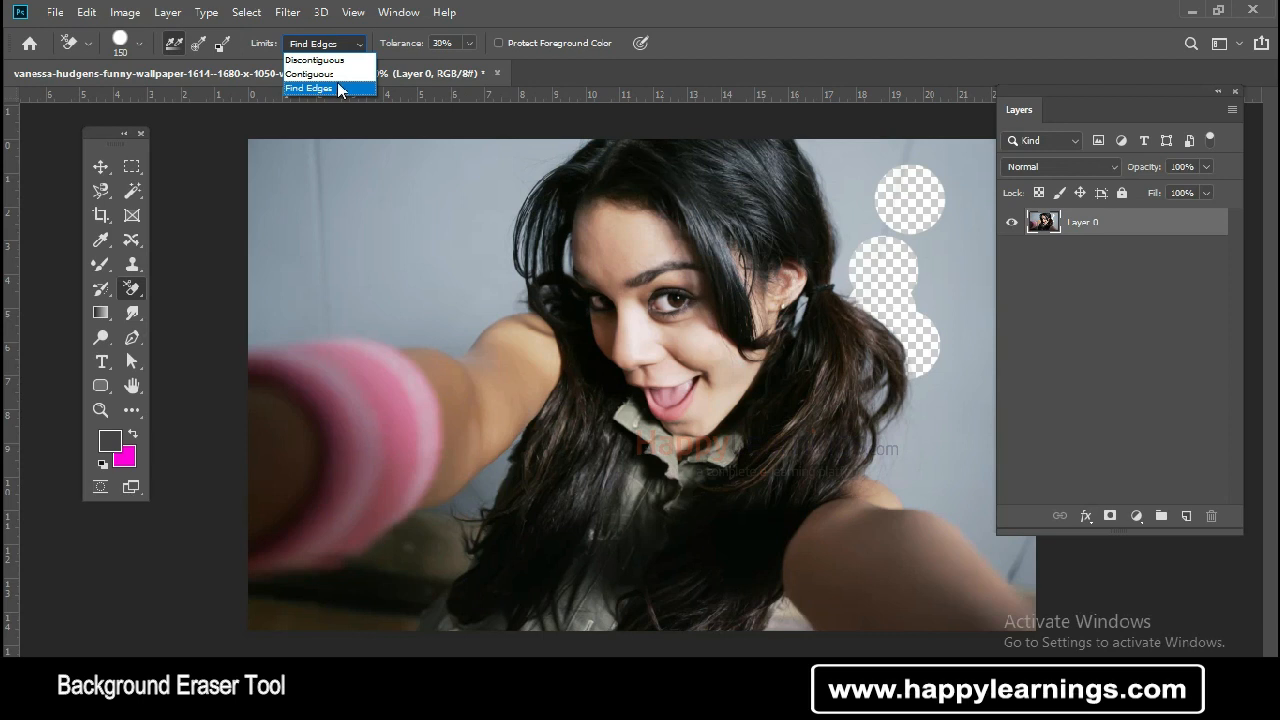
key("Up")
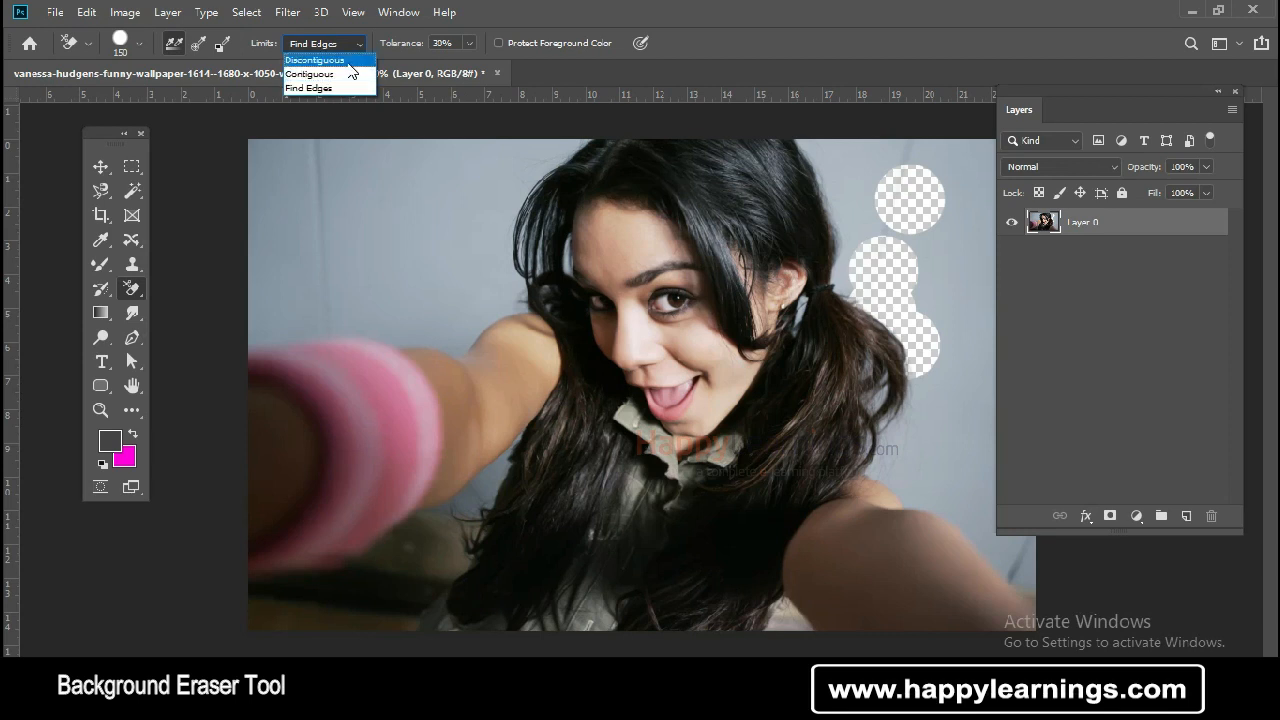
left_click(349, 62)
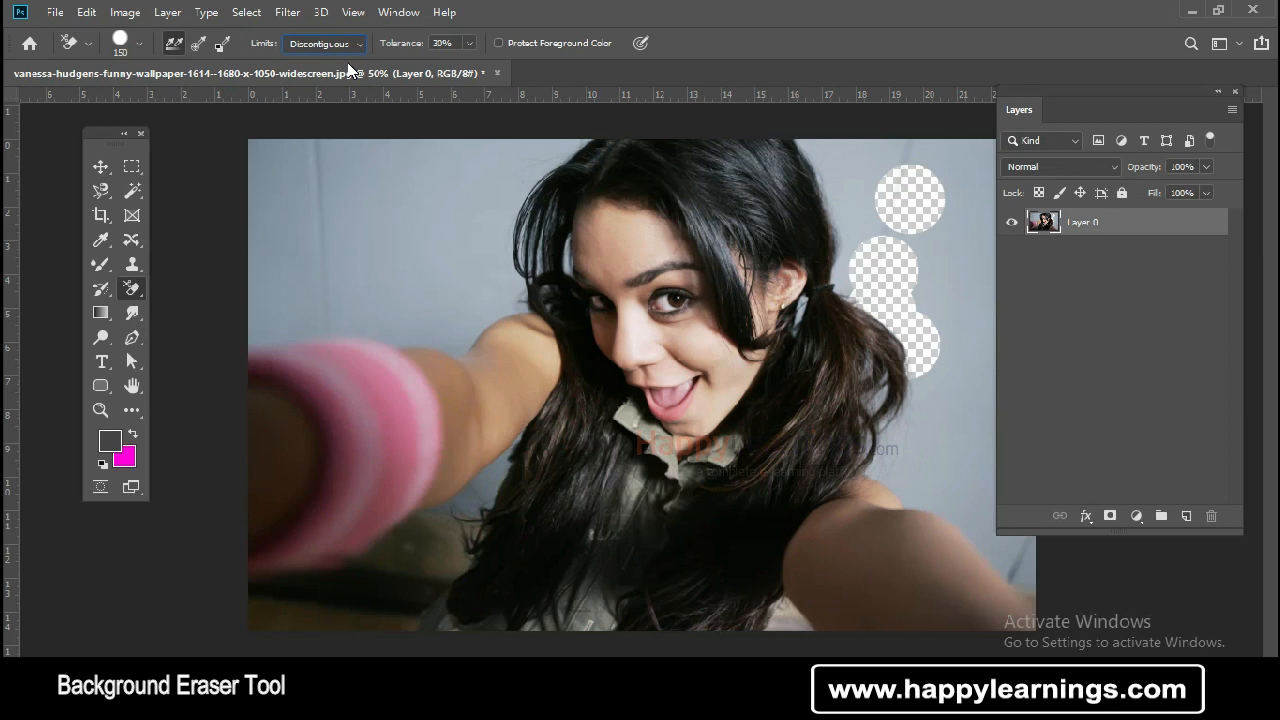
mouse_move(474, 172)
left_mouse_down()
mouse_move(534, 228)
mouse_move(529, 262)
mouse_move(466, 308)
mouse_move(545, 313)
left_mouse_up()
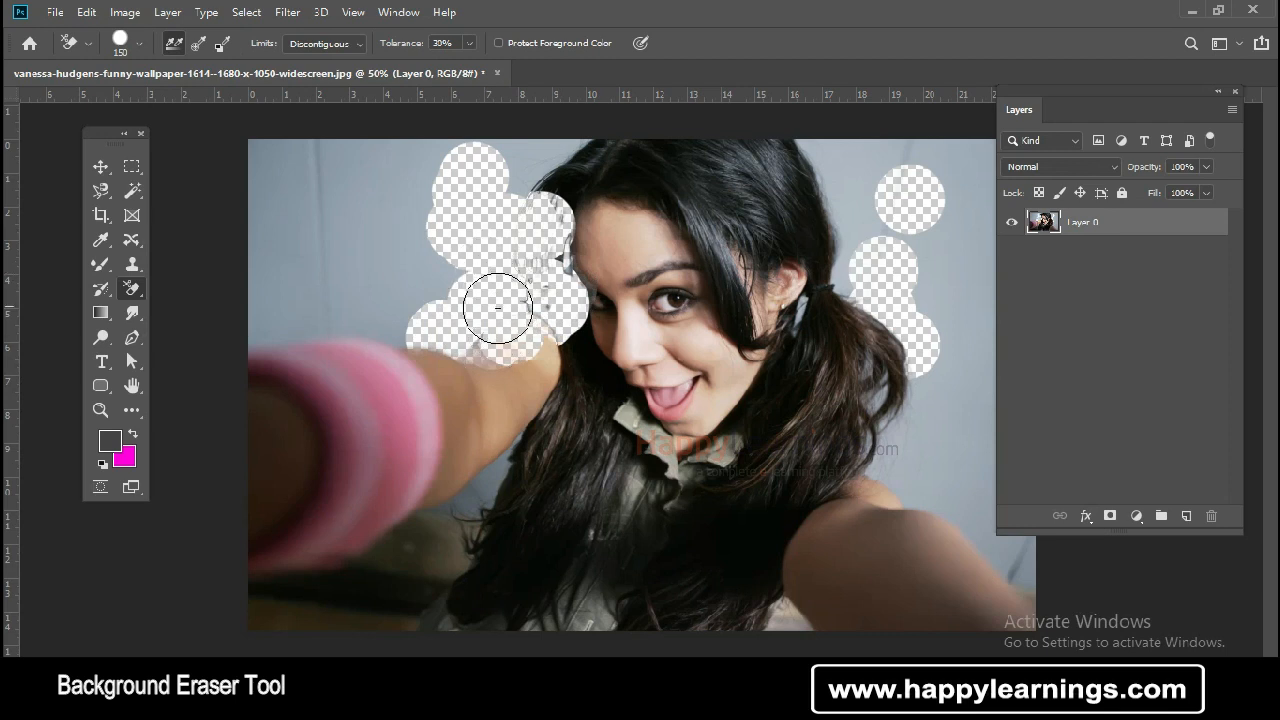
key("ctrl+z")
- Set the limits to Contiguous and erase the grey wall between the hair and the arm with the pink wristband
left_click(325, 43)
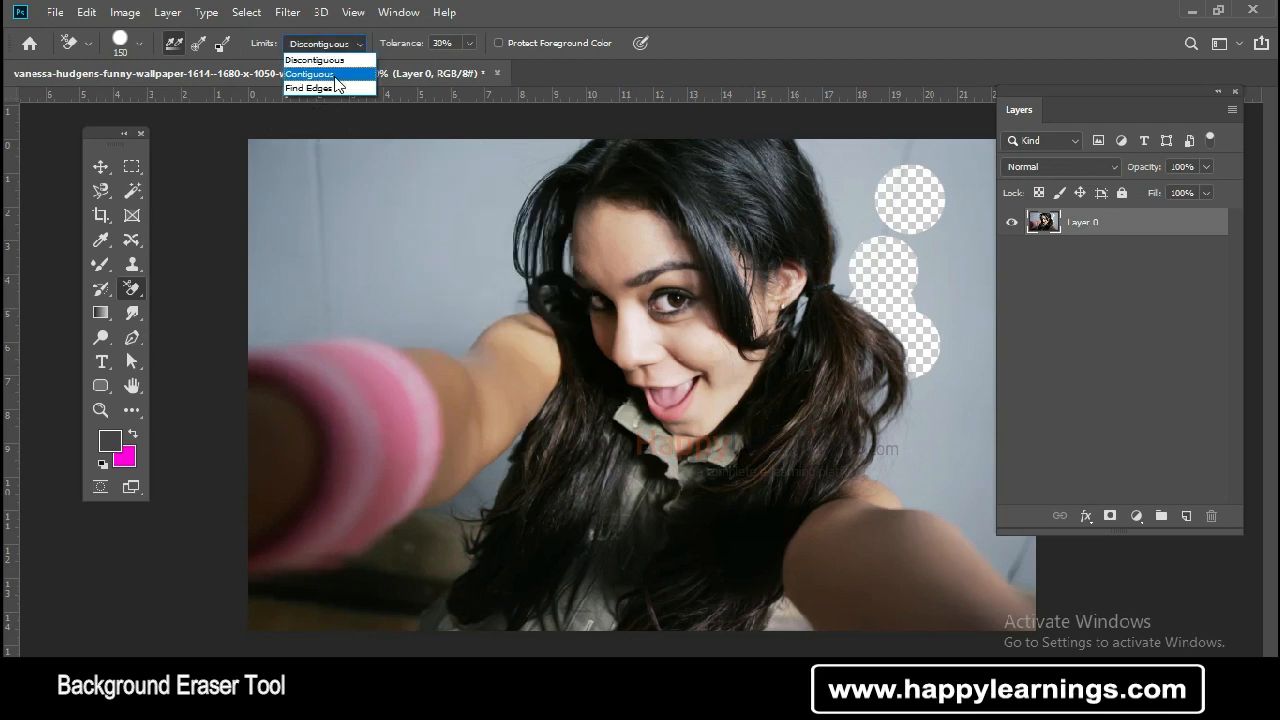
left_click(322, 58)
mouse_move(453, 196)
left_mouse_down()
mouse_move(510, 241)
mouse_move(509, 281)
mouse_move(479, 308)
mouse_move(489, 168)
mouse_move(539, 151)
mouse_move(419, 150)
mouse_move(429, 229)
mouse_move(416, 254)
mouse_move(455, 332)
mouse_move(373, 303)
mouse_move(365, 320)
mouse_move(340, 314)
mouse_move(326, 258)
mouse_move(361, 164)
mouse_move(390, 248)
left_mouse_up()
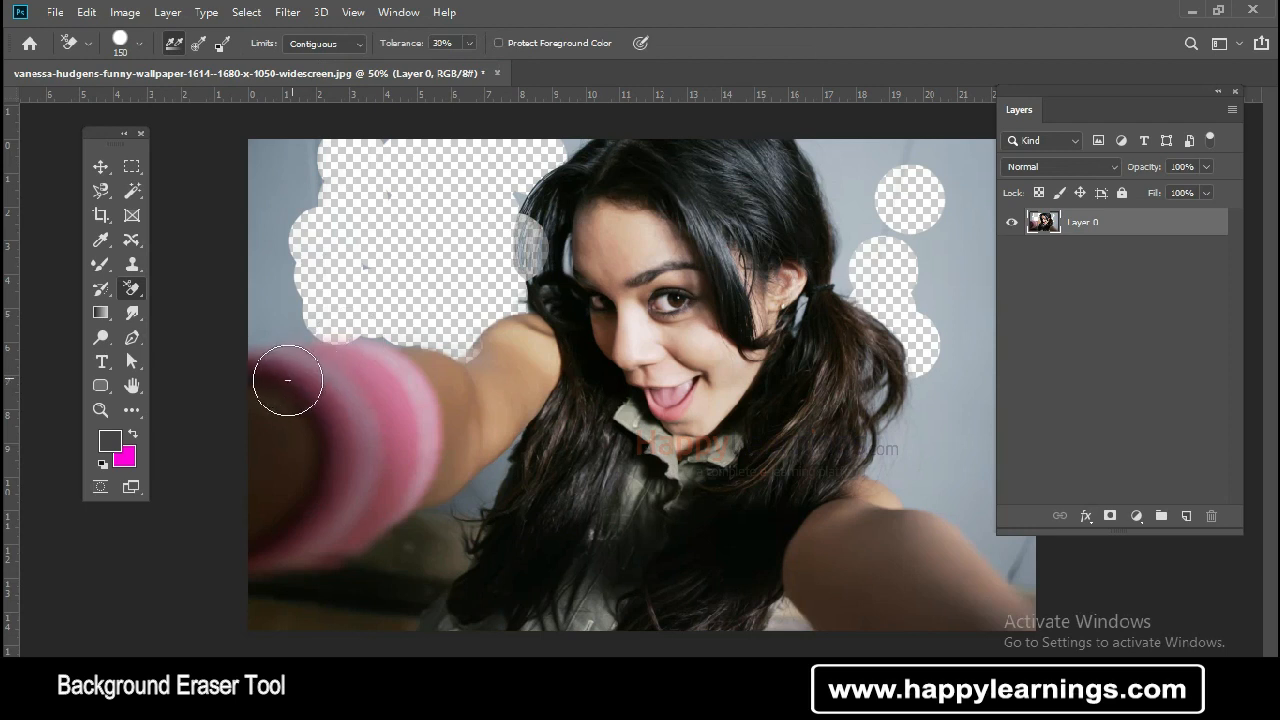
- Select the Background Eraser Tool and erase patches of the off-white background around the upper leaves in background eraser tool.jpg
right_click(128, 291)
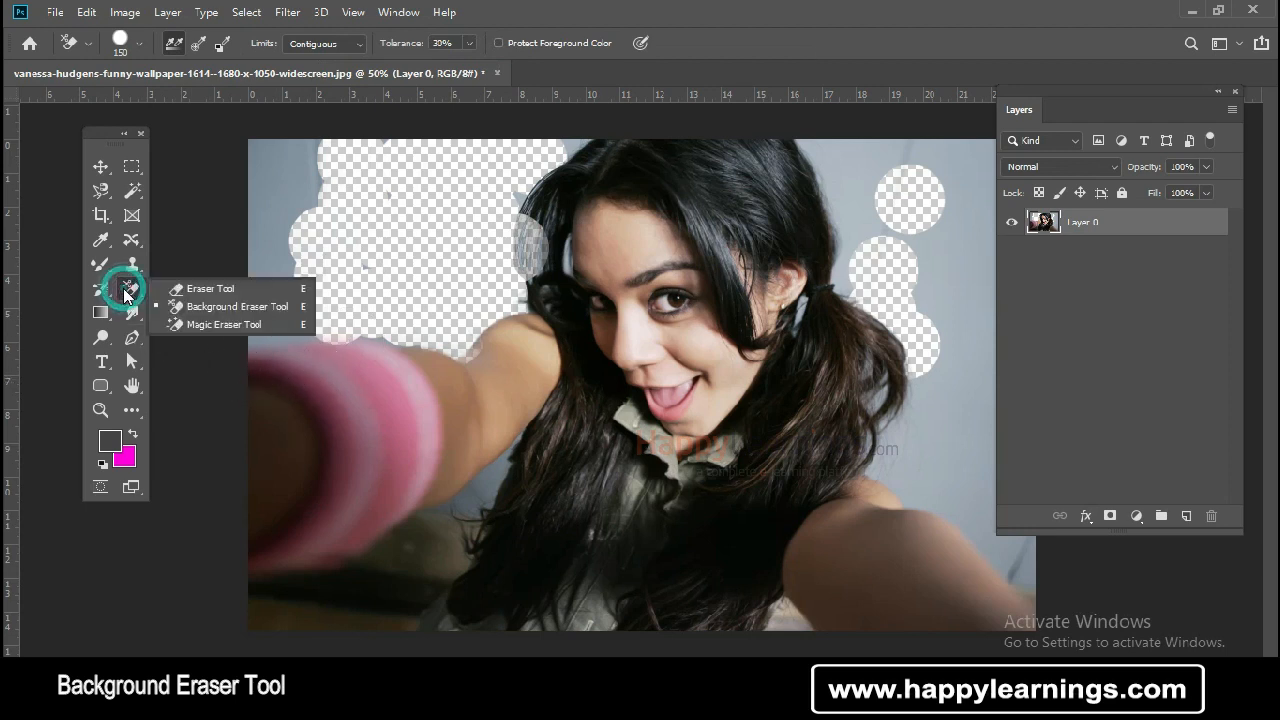
left_click(242, 304)
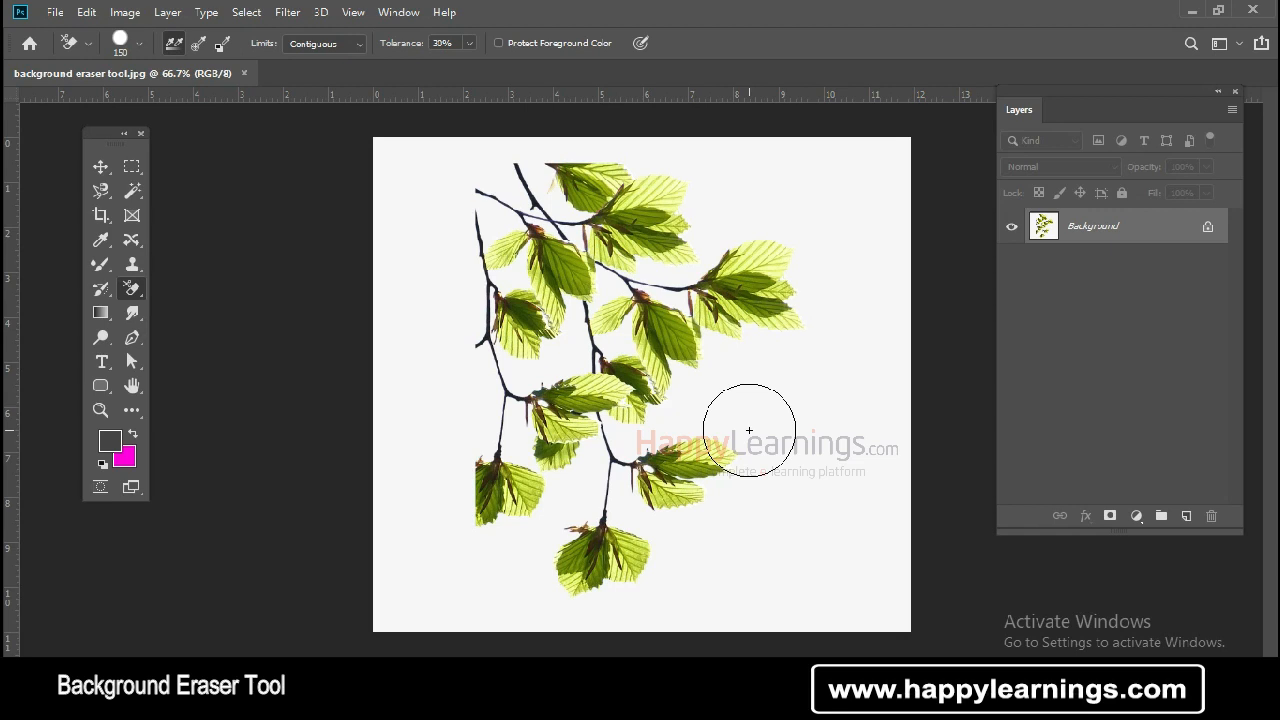
left_click(132, 289)
left_click(210, 308)
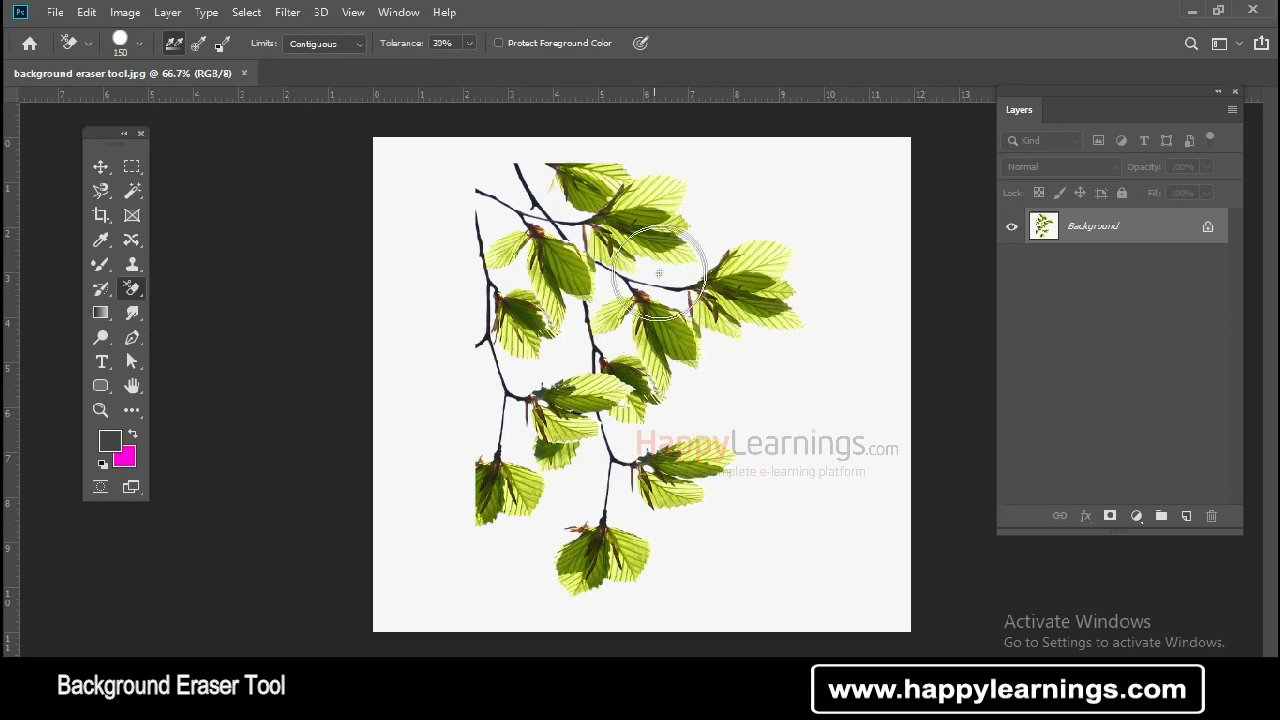
mouse_move(665, 262)
left_mouse_down()
mouse_move(675, 299)
mouse_move(705, 267)
mouse_move(708, 230)
mouse_move(652, 160)
left_mouse_up()
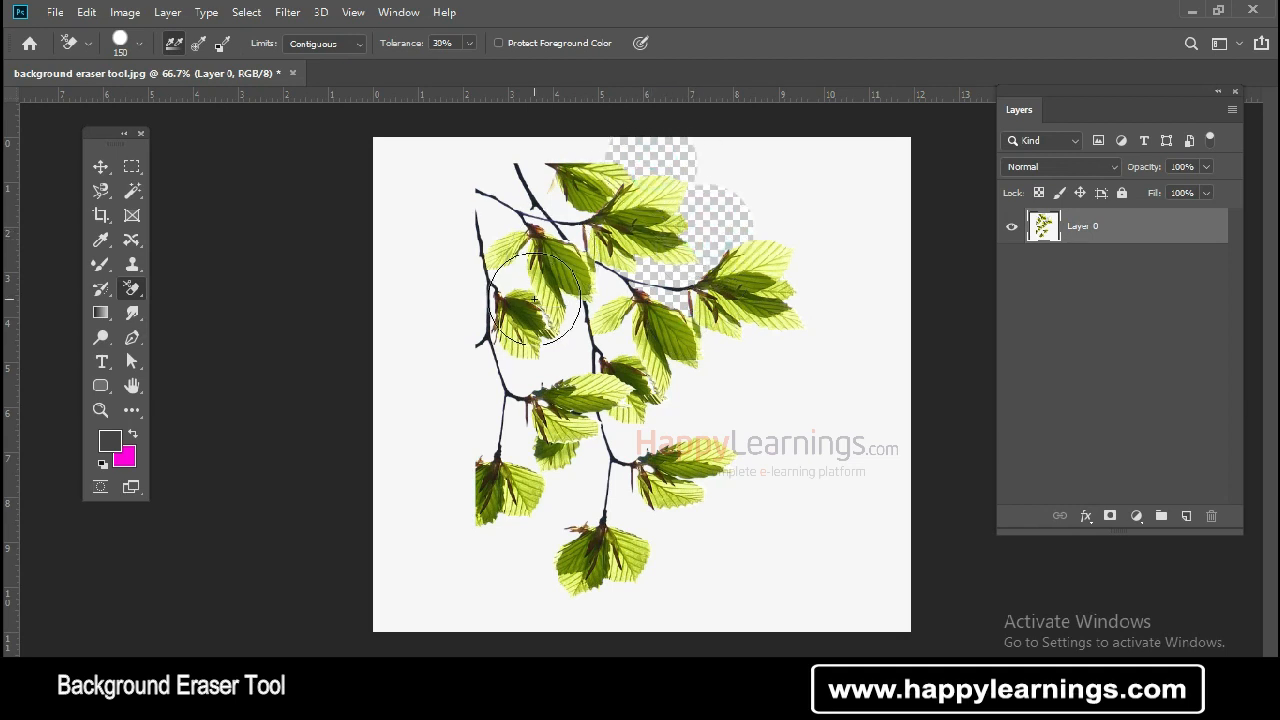